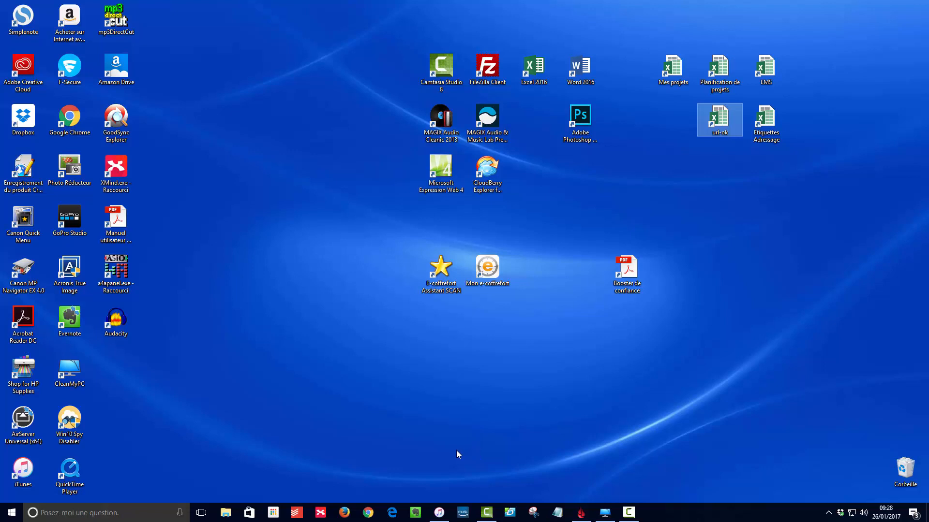
Open XMind and create a new blank mind map with the Carte structure and the Professionnel theme
click(319, 514)
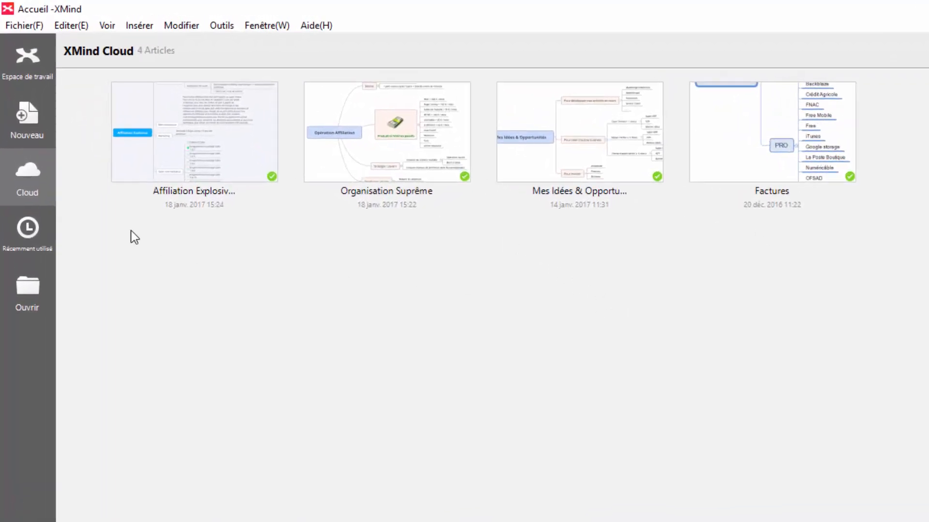
click(24, 60)
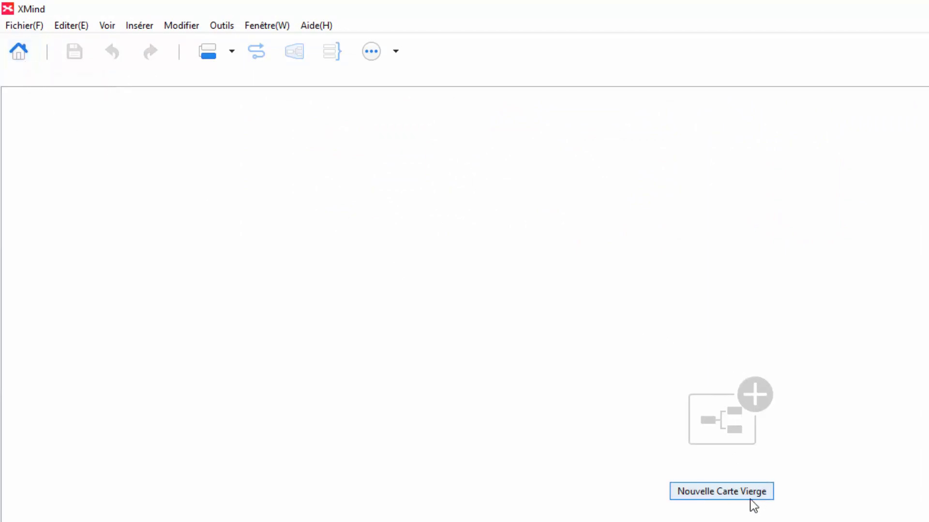
click(21, 53)
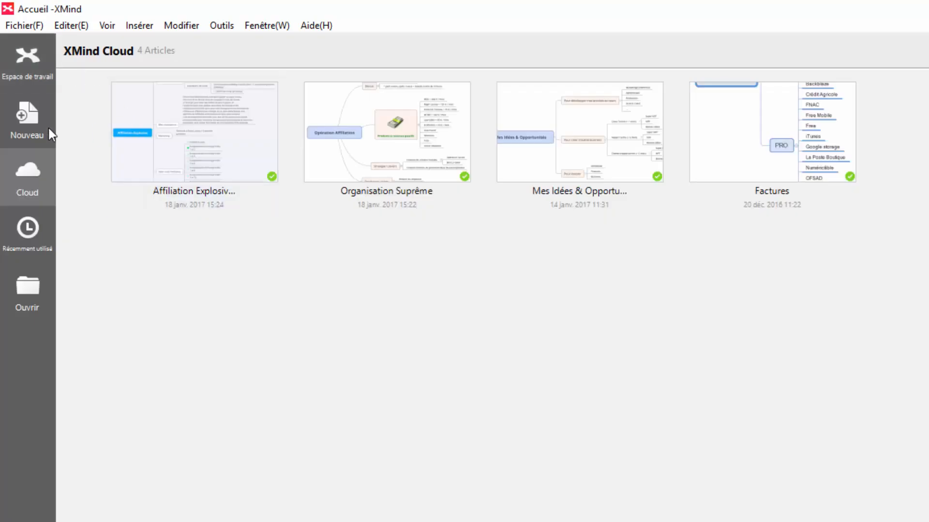
click(22, 115)
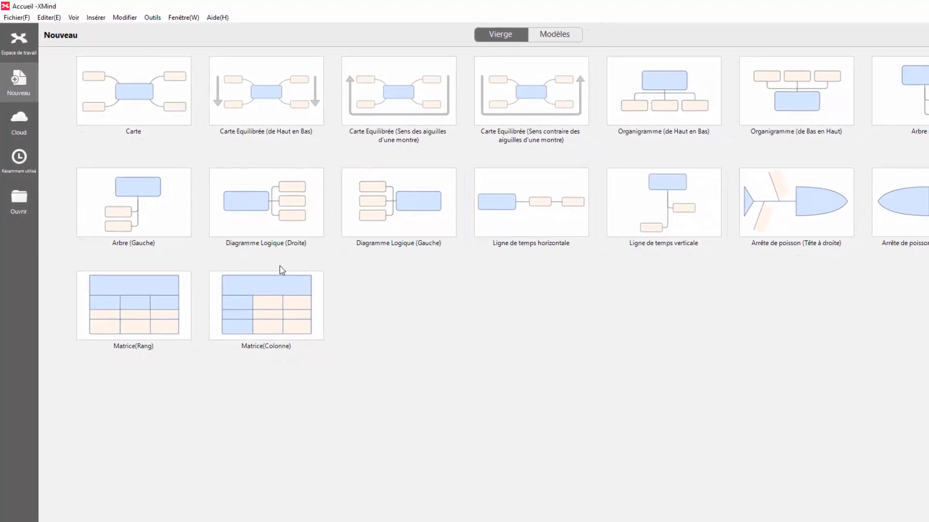
double_click(145, 107)
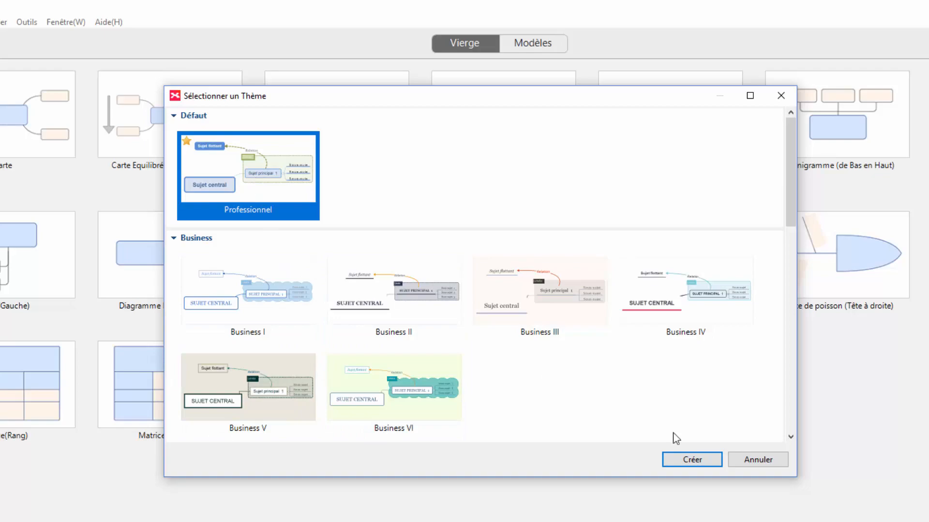
click(690, 462)
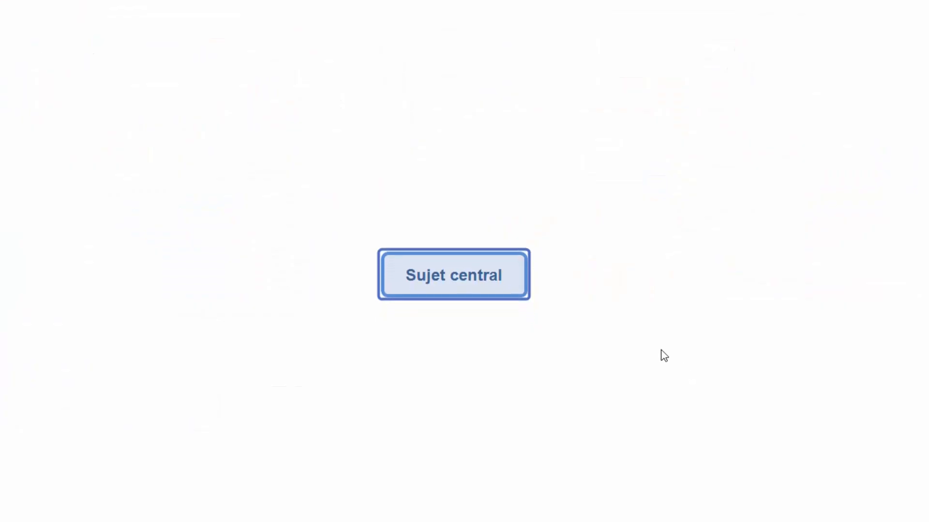
Rename the central topic as "Ranger ma maison"
double_click(447, 281)
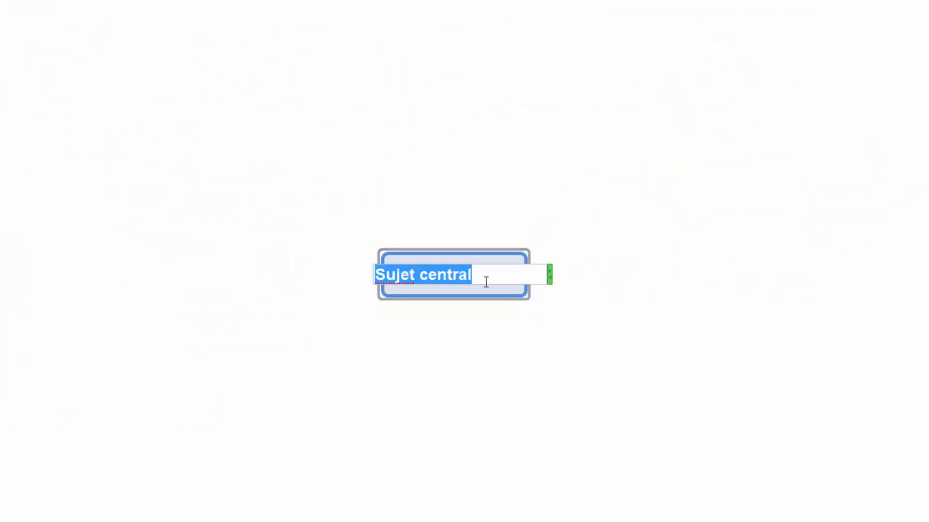
text(Ranger)
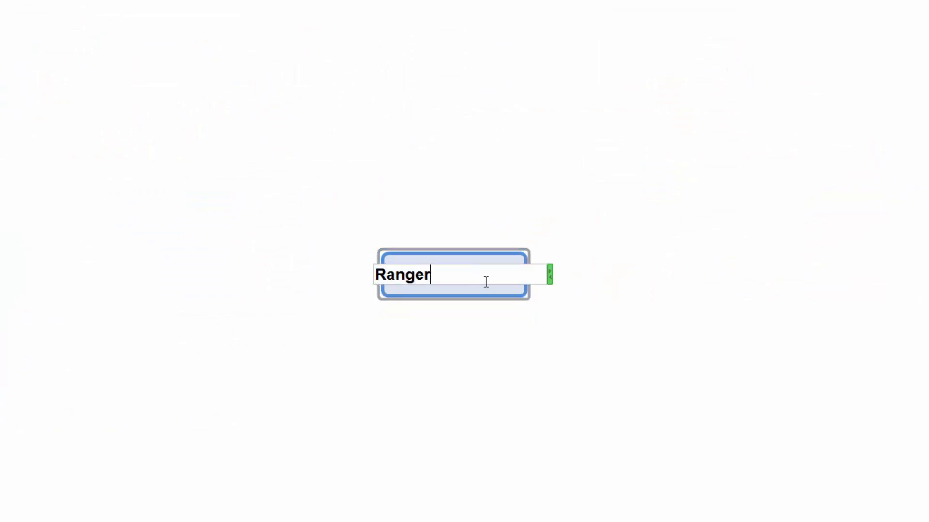
text( ma maison)
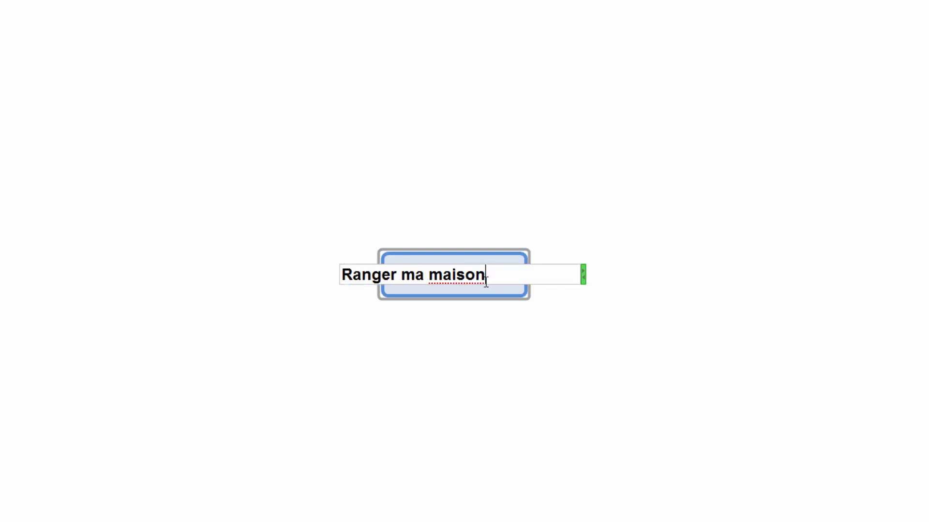
key(Return)
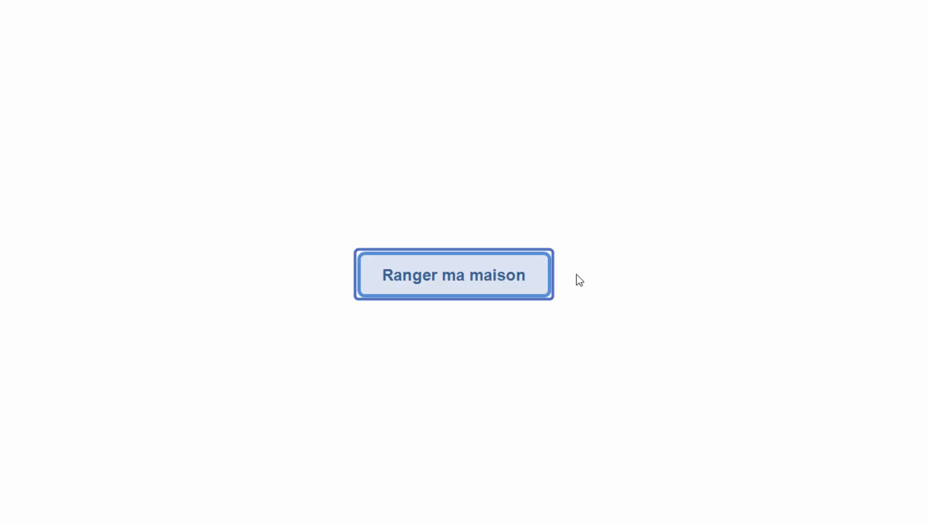
Add a first main topic to the central topic and name it "Chambre"
key(Tab)
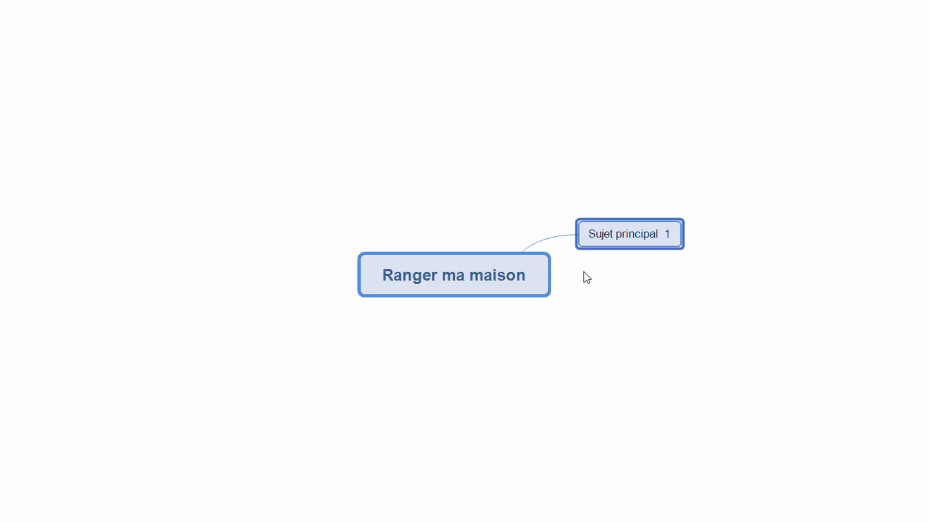
double_click(631, 234)
text(Chambre)
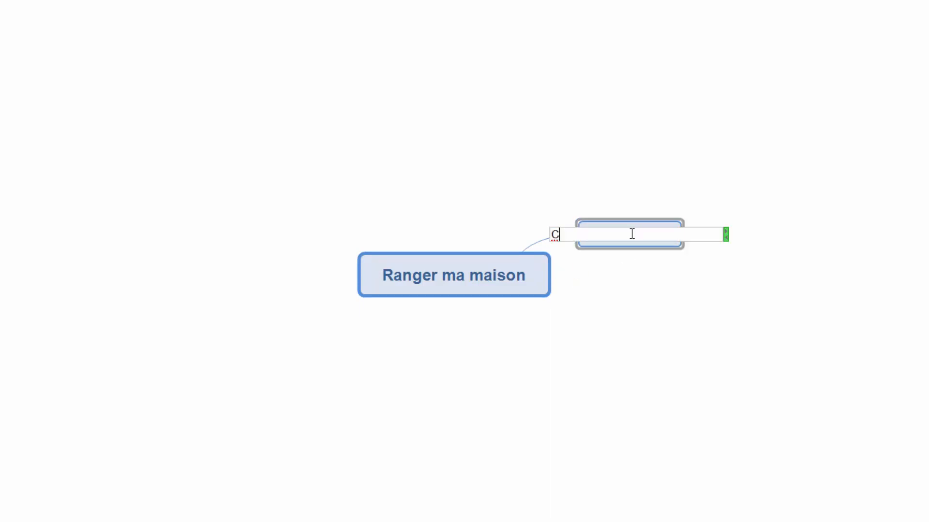
key(Return)
Add two more main topics after Chambre, named "Salon" and "Couloir"
key(Return)
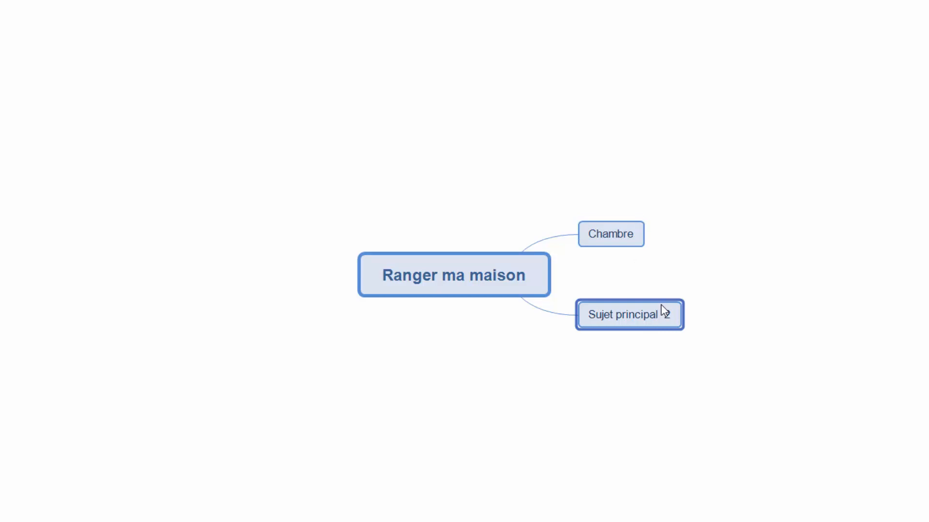
text(Salon)
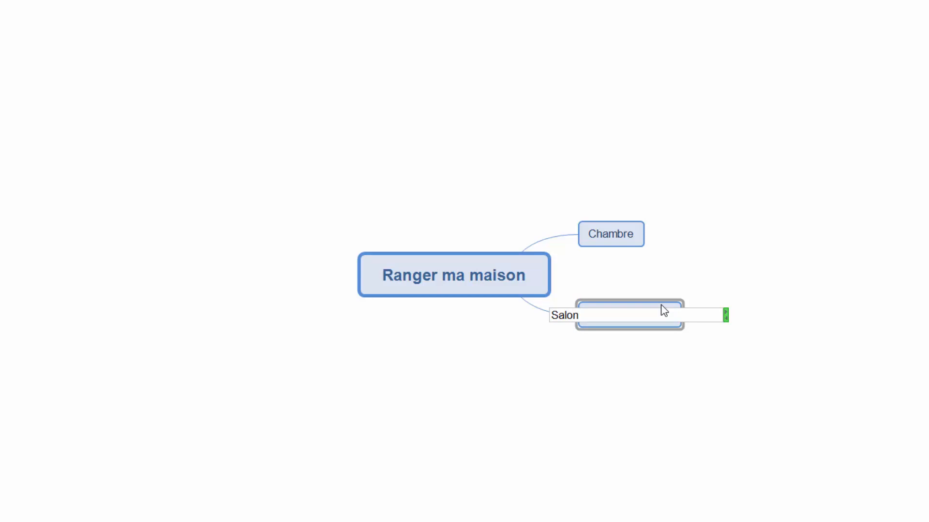
key(Return)
key(Return)
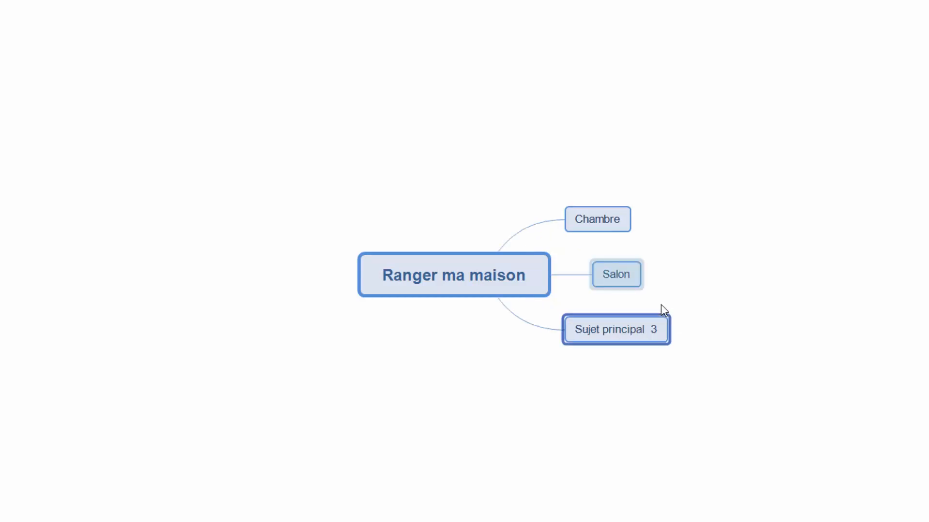
text(Couloir)
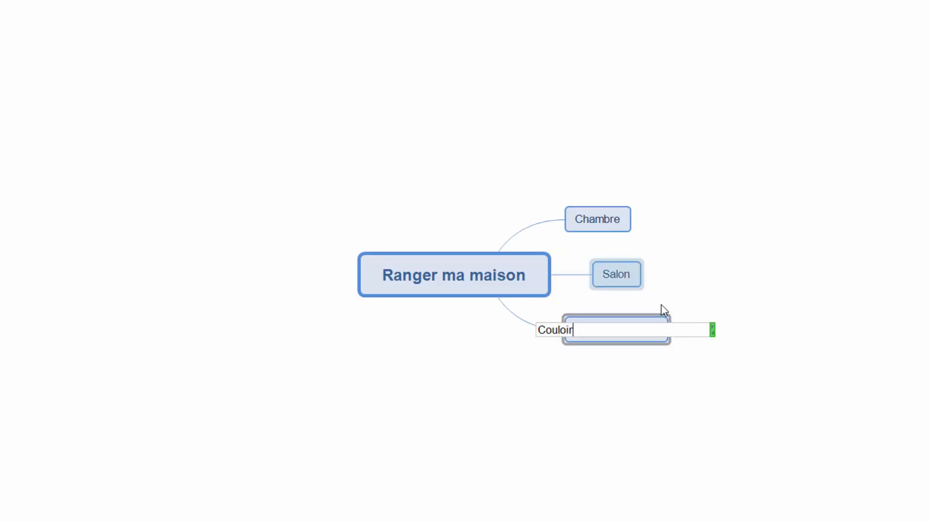
key(Return)
Add the main topics "Jardin" and "Cave" after Couloir
key(Return)
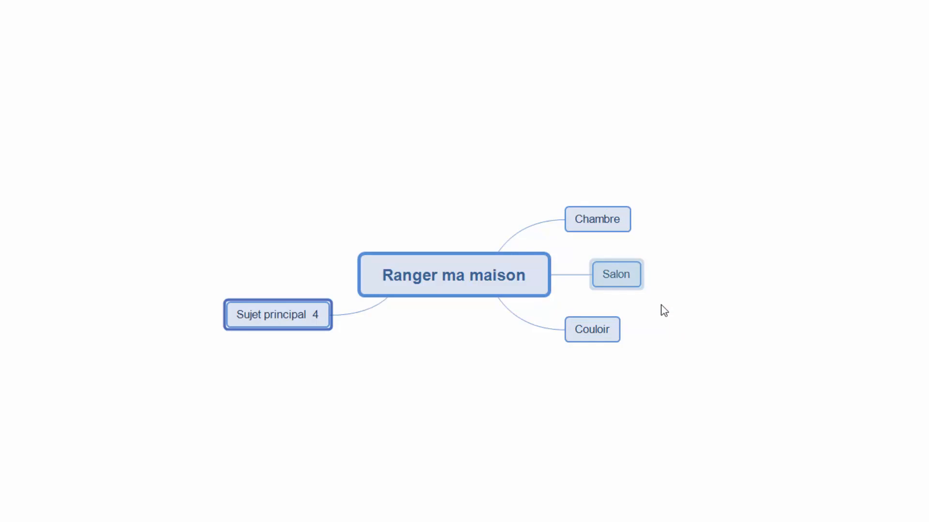
text(Jardin)
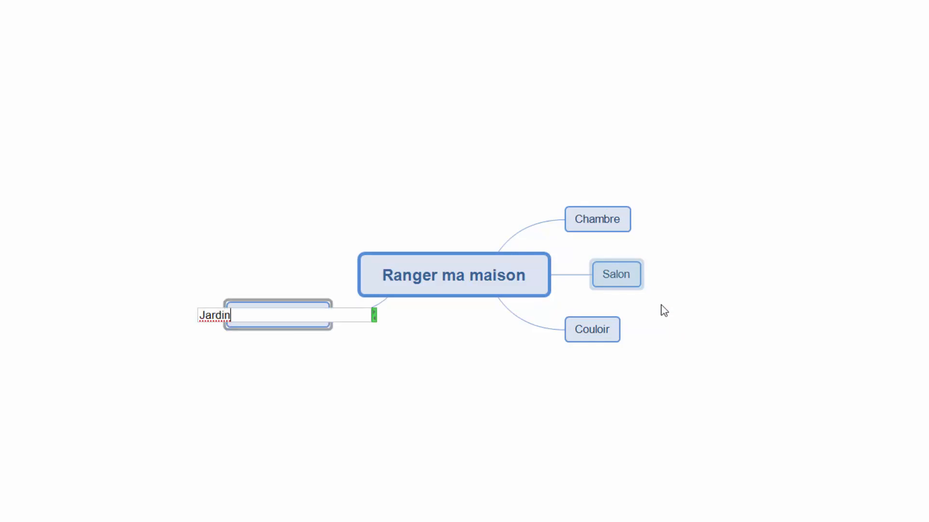
key(Return)
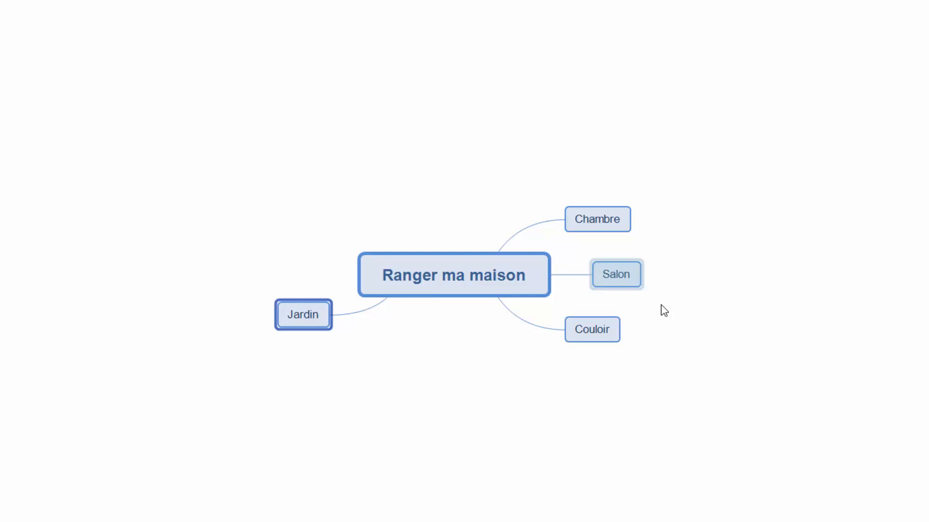
key(Return)
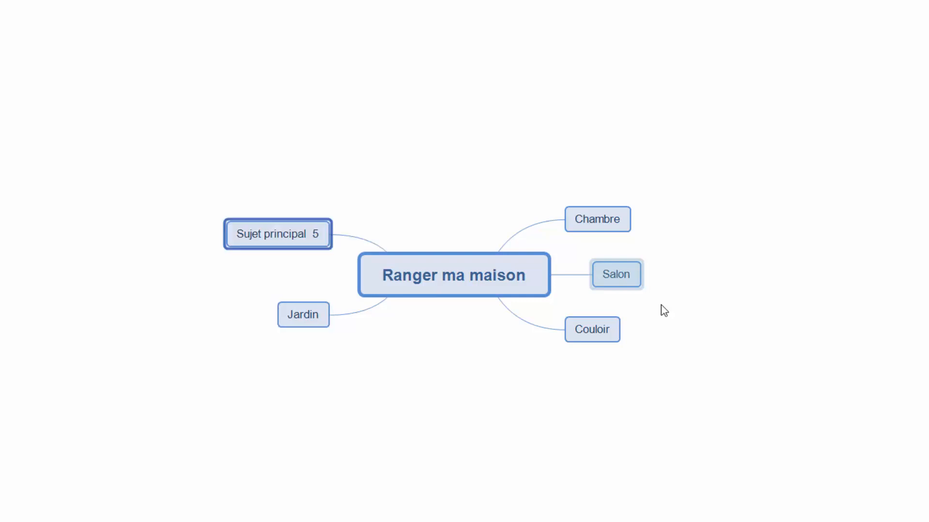
text(Cave)
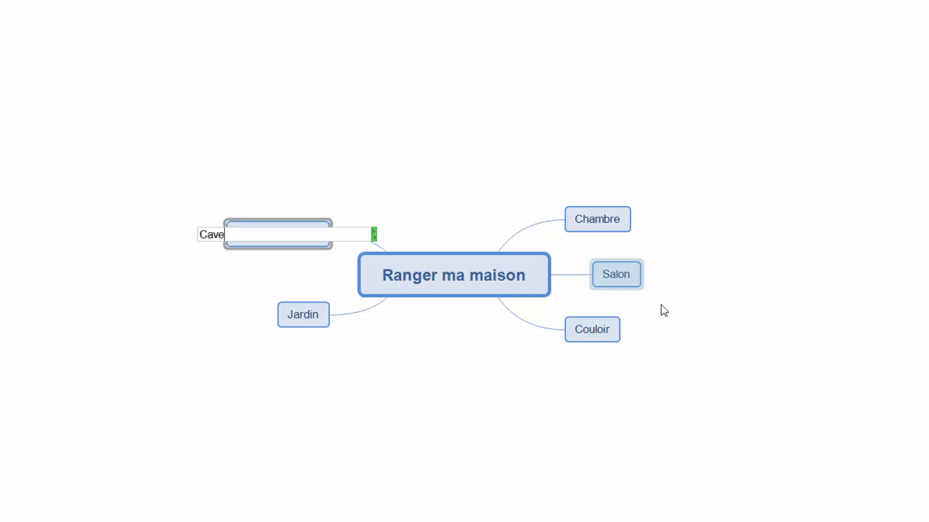
key(Return)
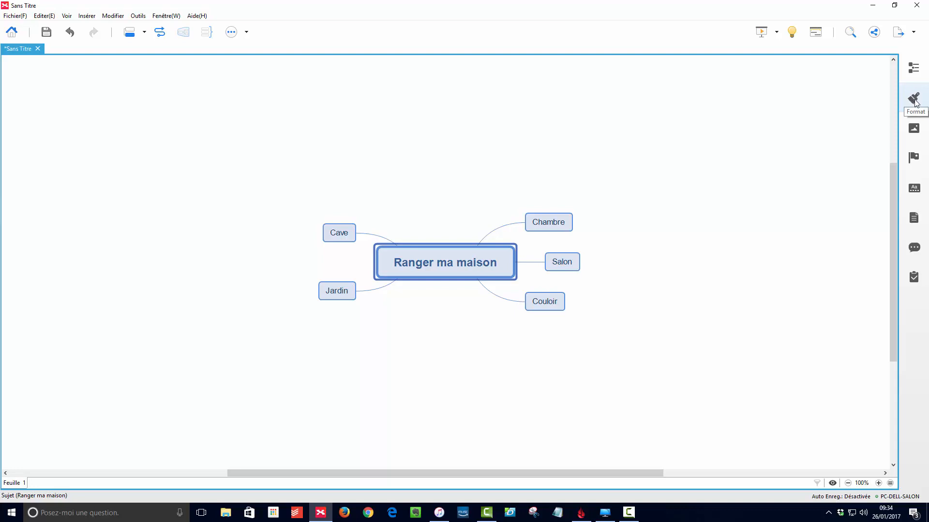
Change the structure of the central topic "Ranger ma maison" to Logigramme (Droit)
click(915, 120)
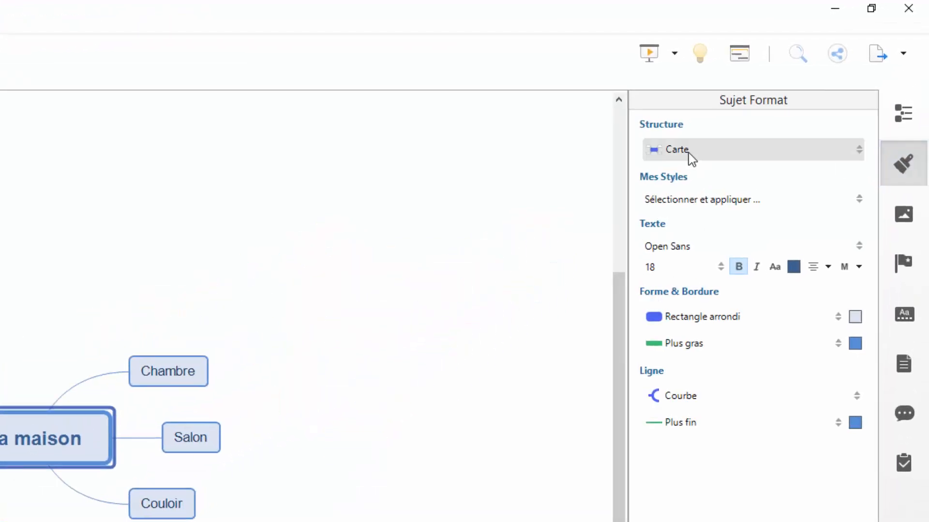
click(689, 154)
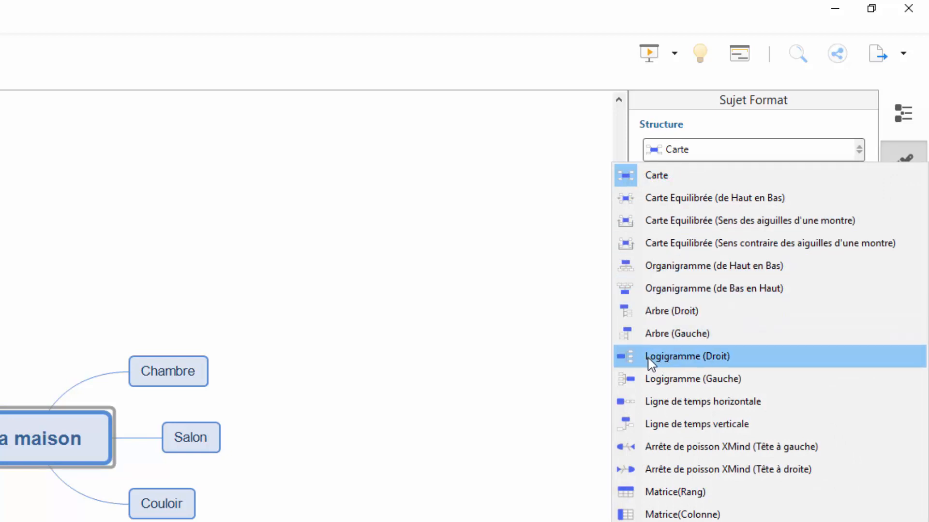
click(665, 367)
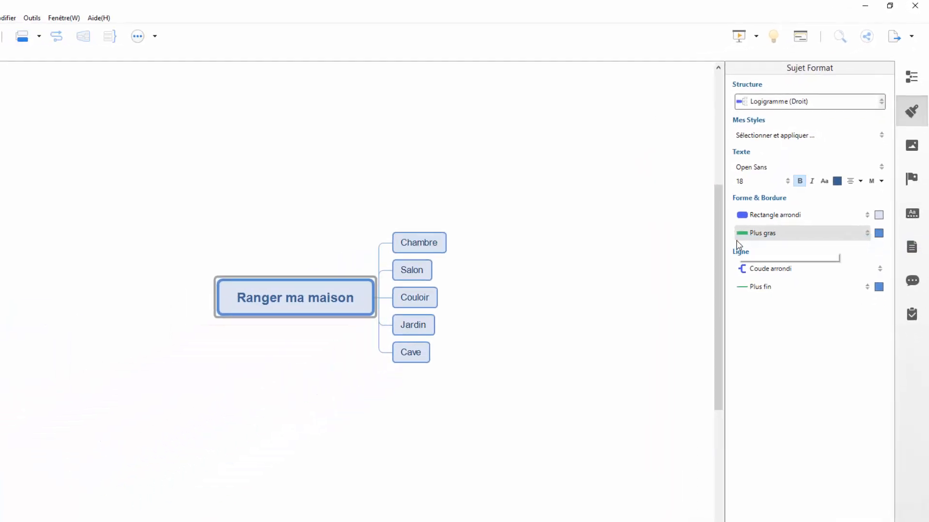
click(532, 128)
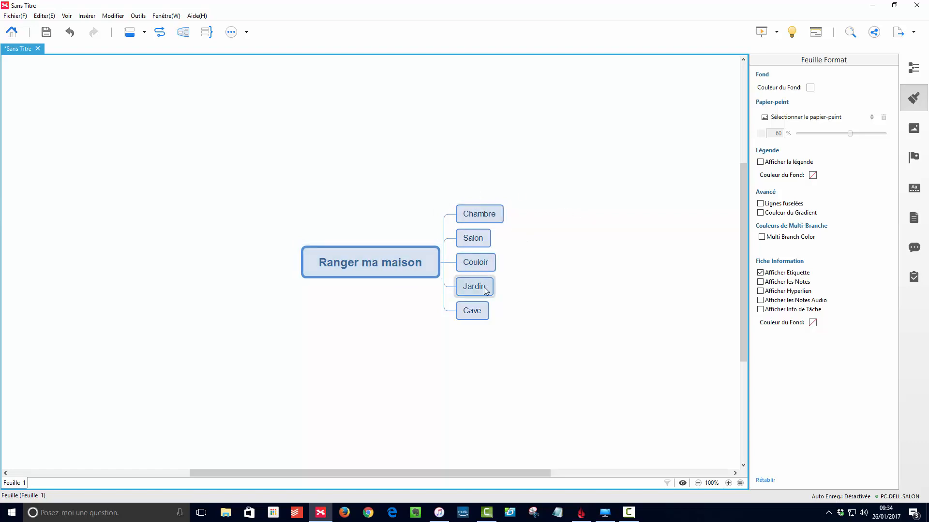
Rename the main topic Chambre as "Chambres"
click(493, 216)
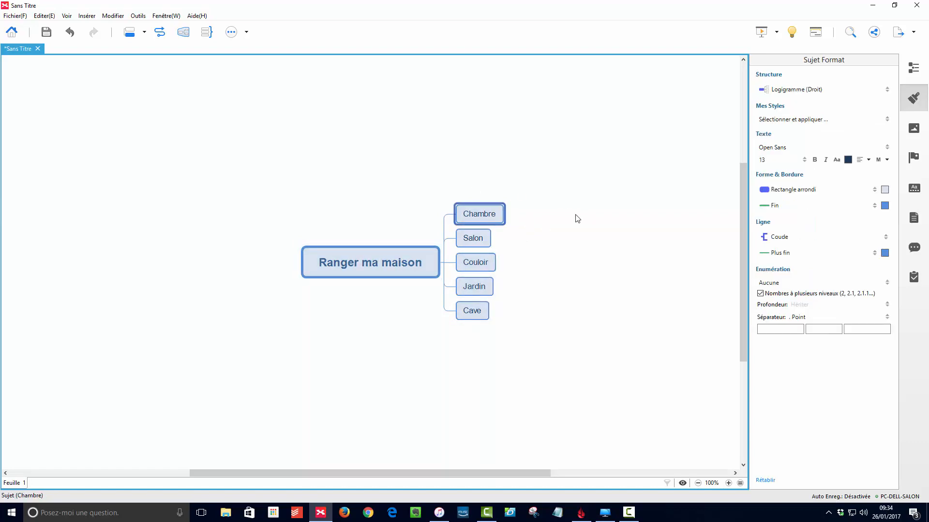
double_click(497, 215)
click(499, 213)
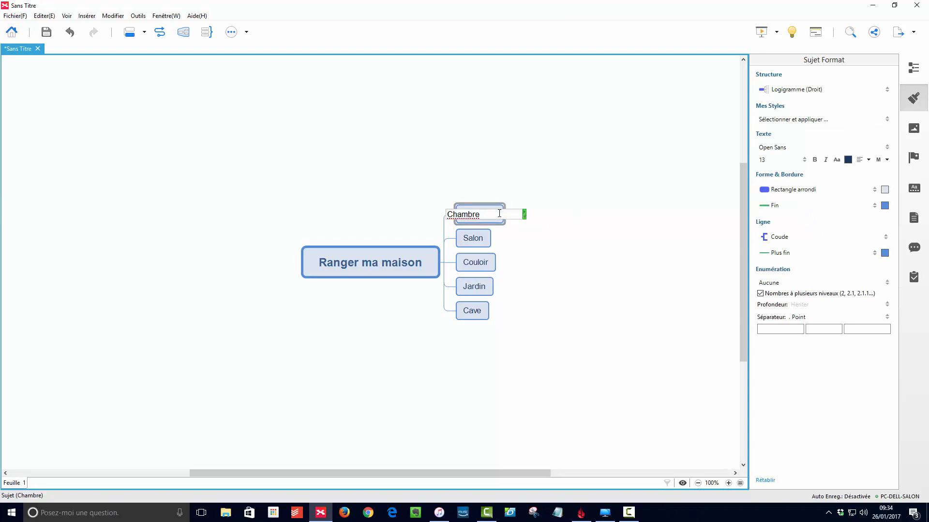
text(s)
key(Return)
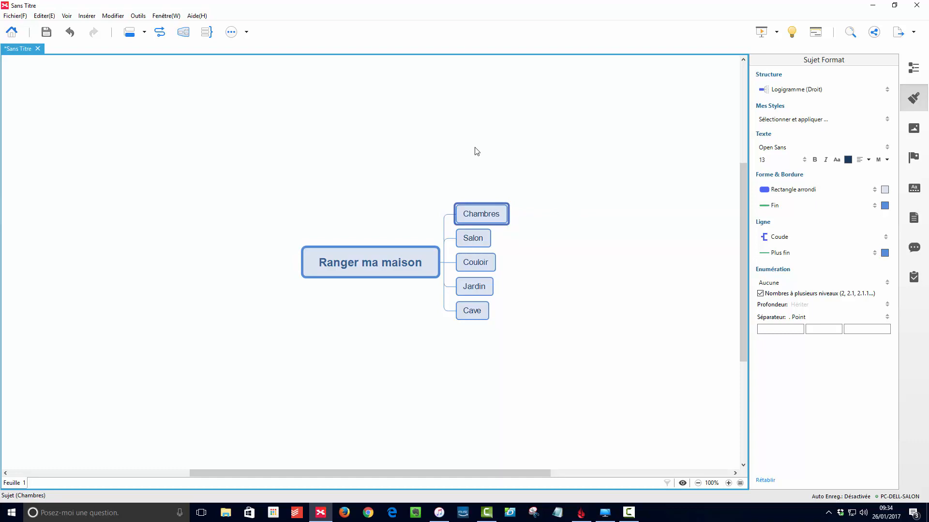
Add a subtopic named "Chambre 1" under the Chambres topic
click(145, 33)
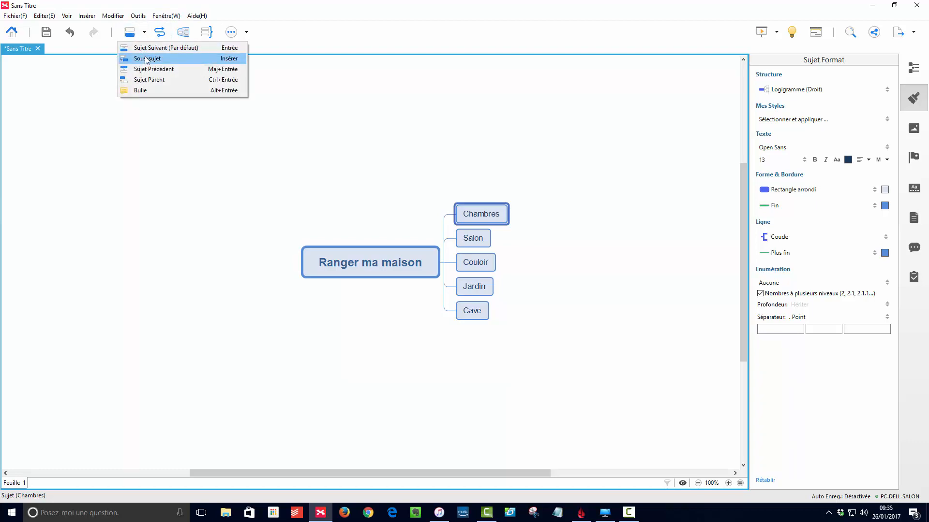
click(161, 60)
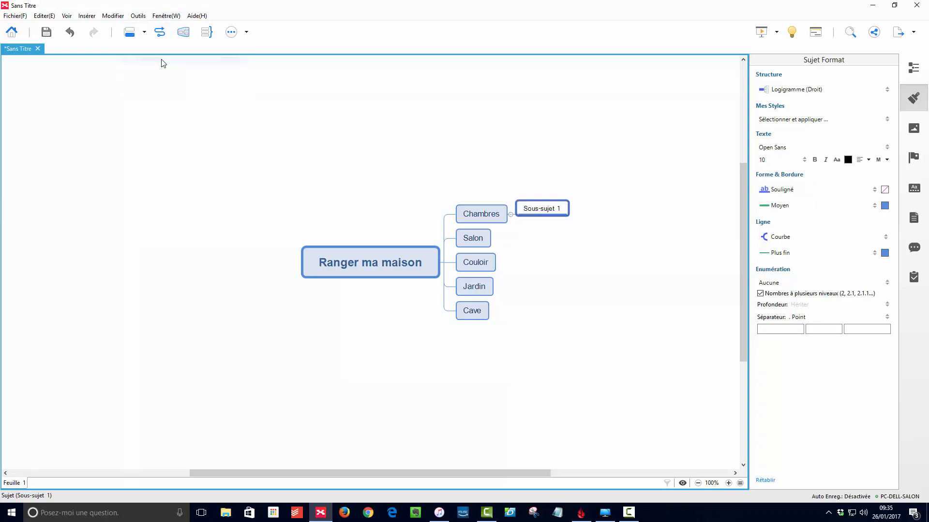
text(Chambre)
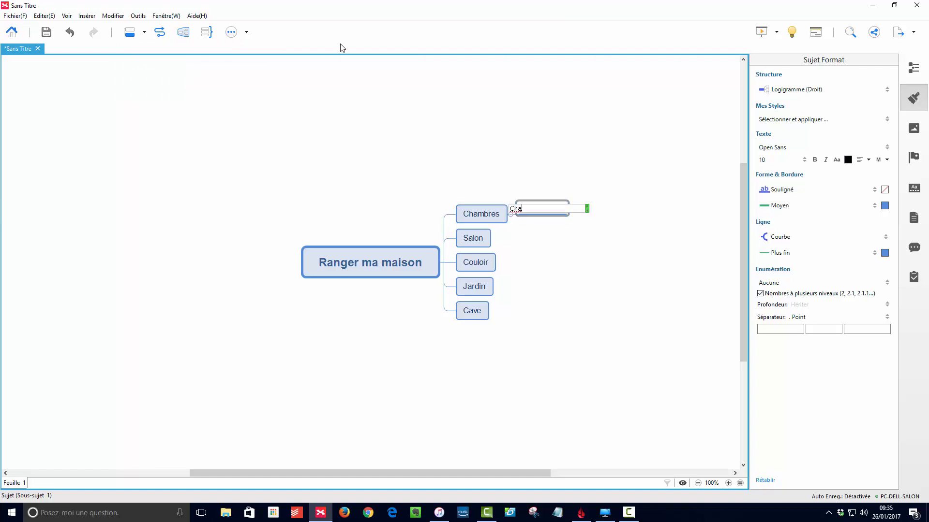
text( 1)
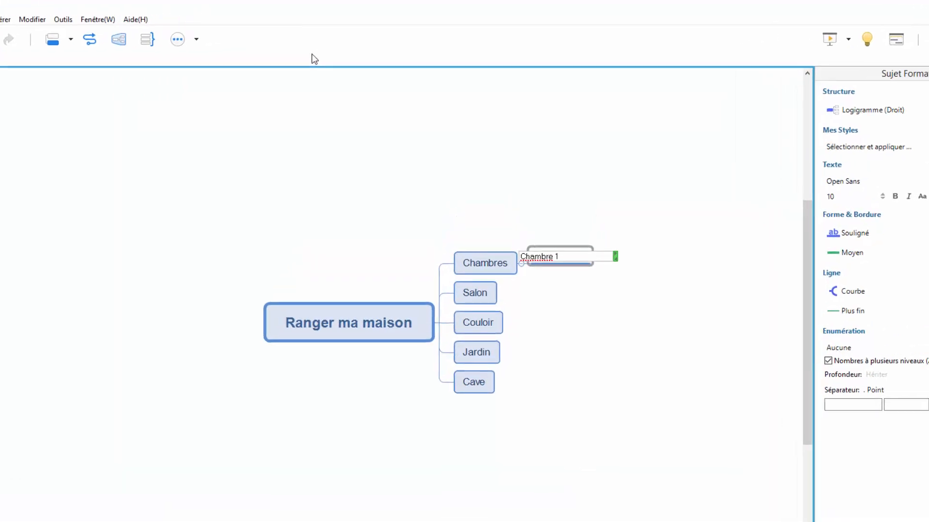
key(Return)
Add the subtopics "Chambre 2" and "Chambre 3" under the Chambres topic
key(Return)
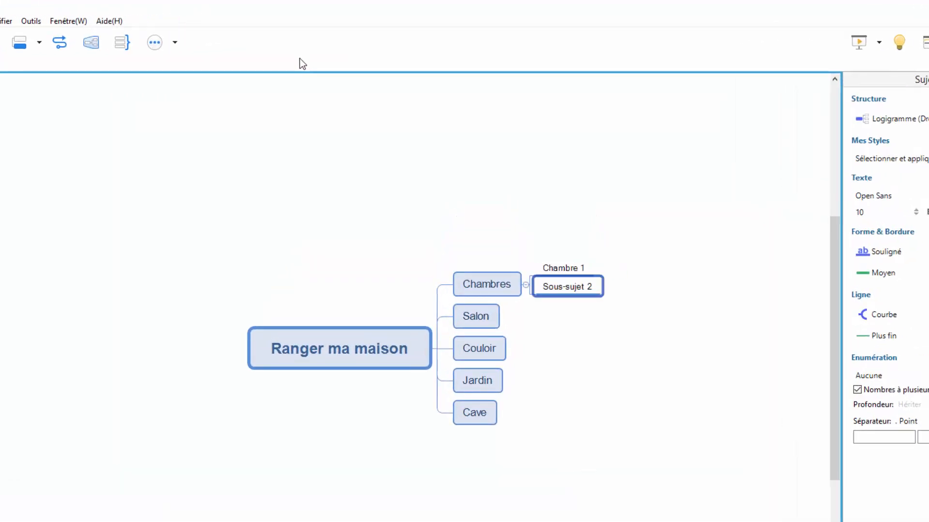
text(Chambre)
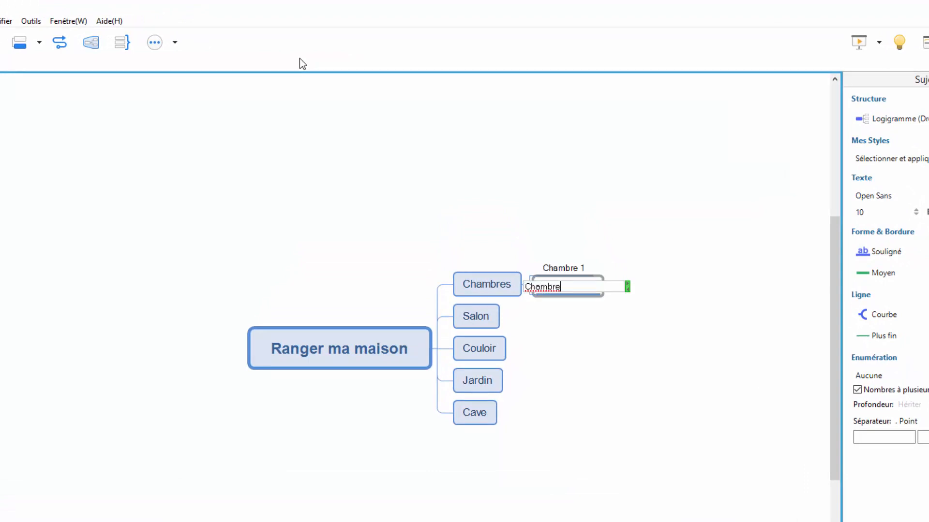
text( 2)
key(Return)
key(Return)
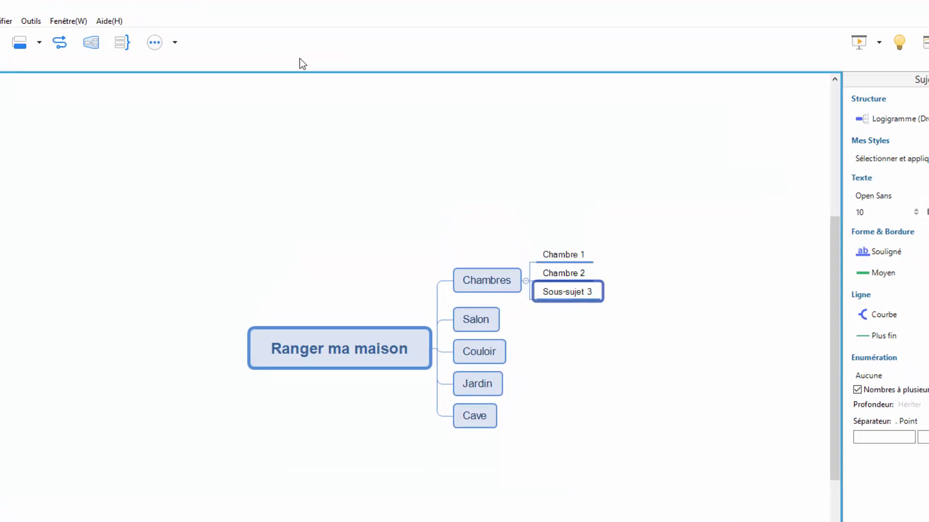
text(Chambre 3)
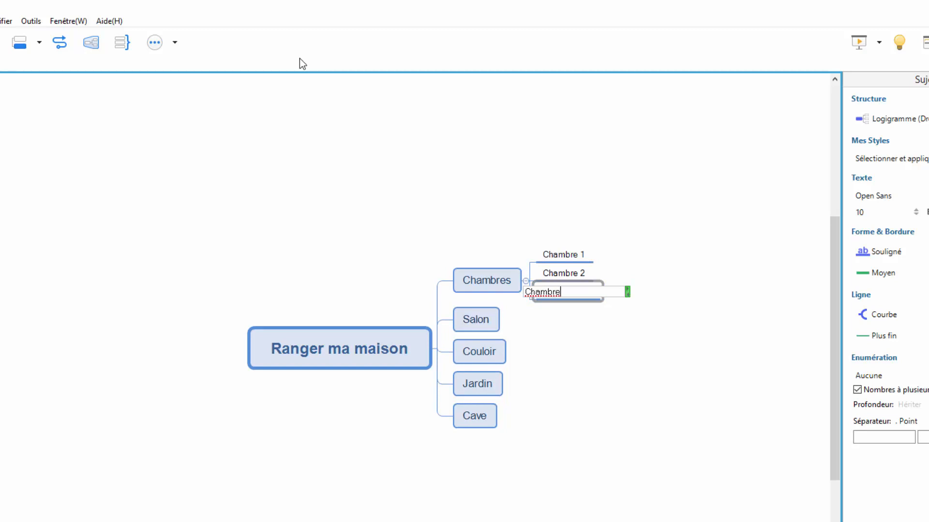
key(Return)
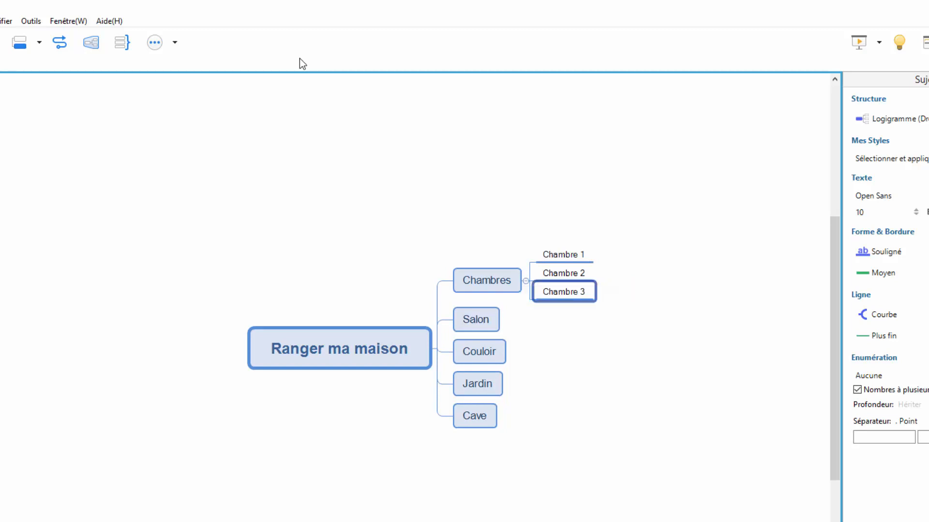
Add the subtopics "Armoire 1" and "Armoire 2" under Chambre 1
click(579, 255)
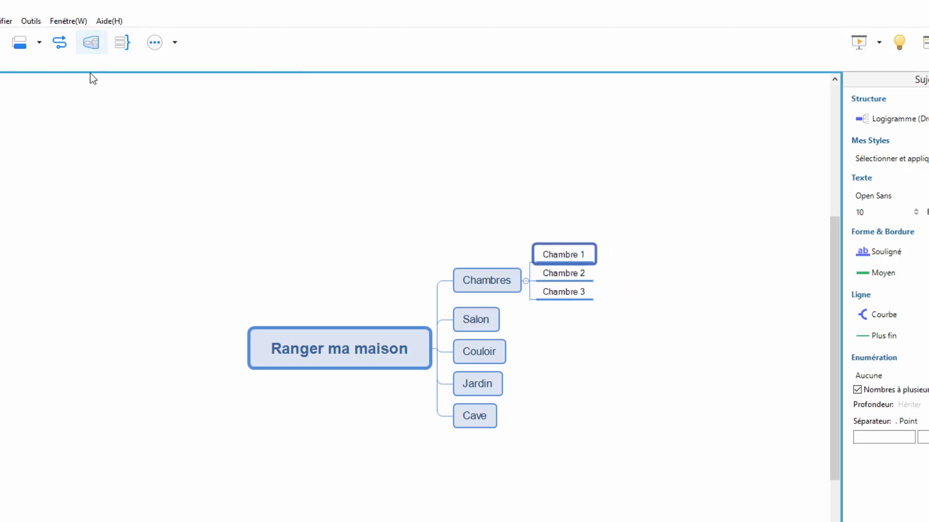
click(39, 41)
click(48, 77)
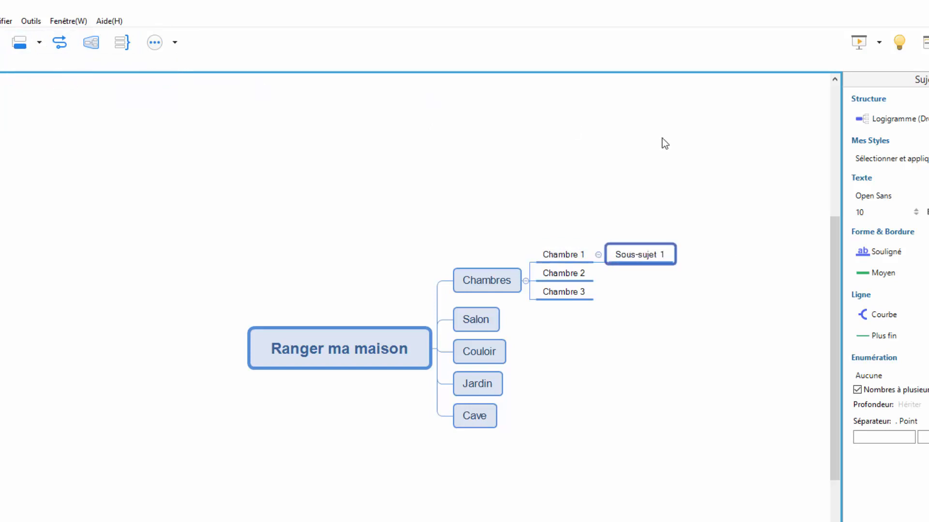
text(Armoire)
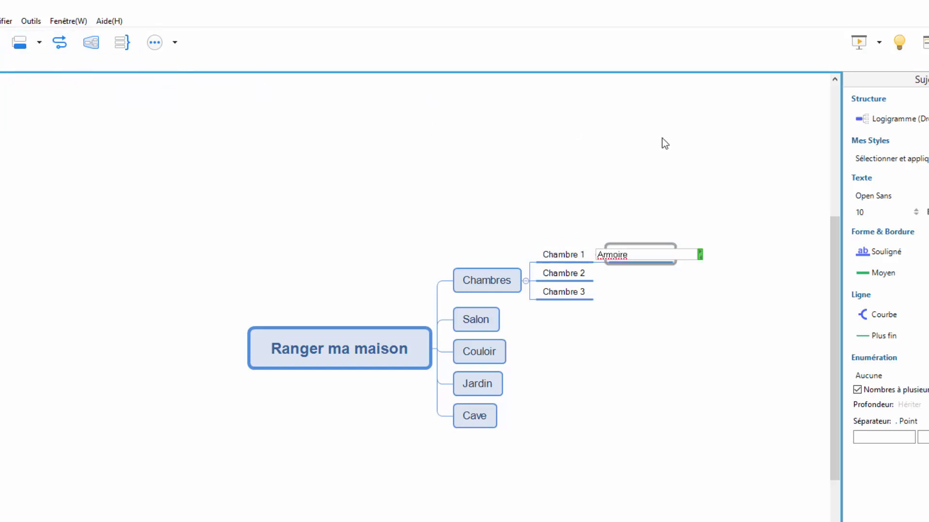
text( 1)
key(Return)
key(Return)
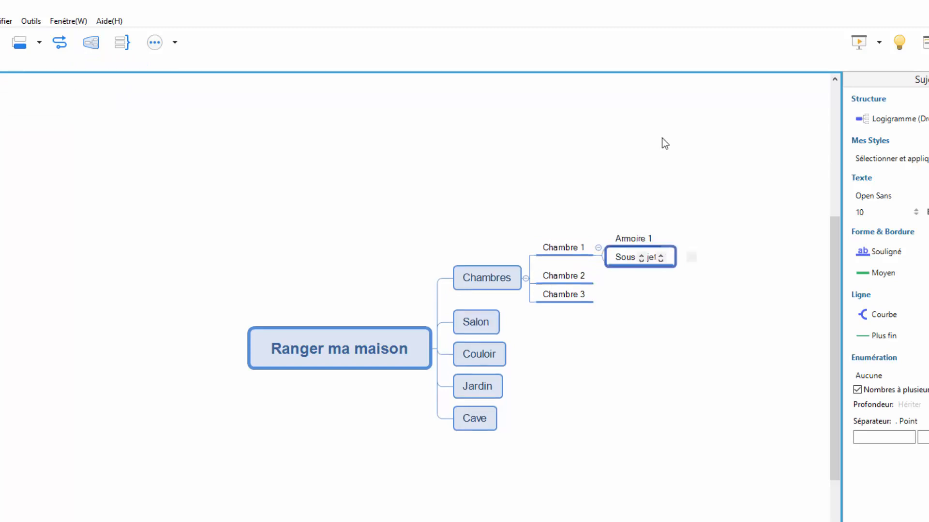
text(Armoire )
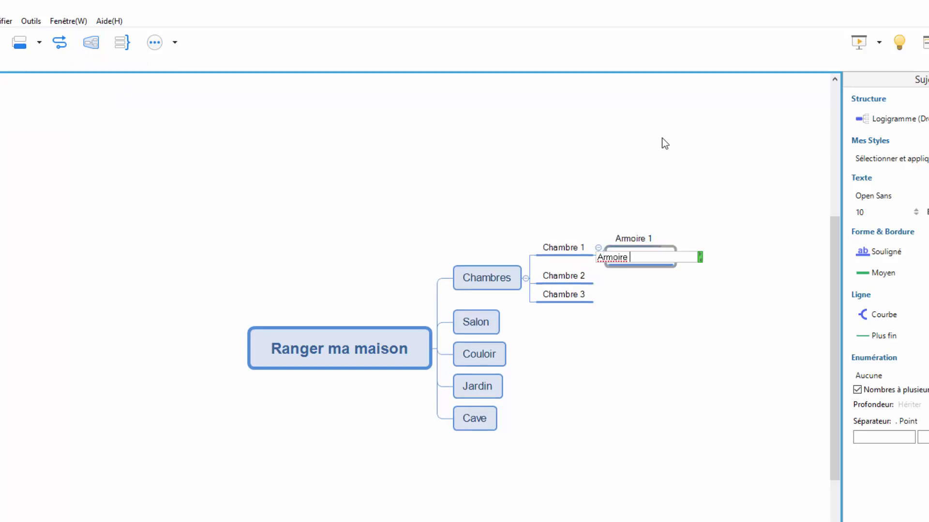
text(2)
key(Return)
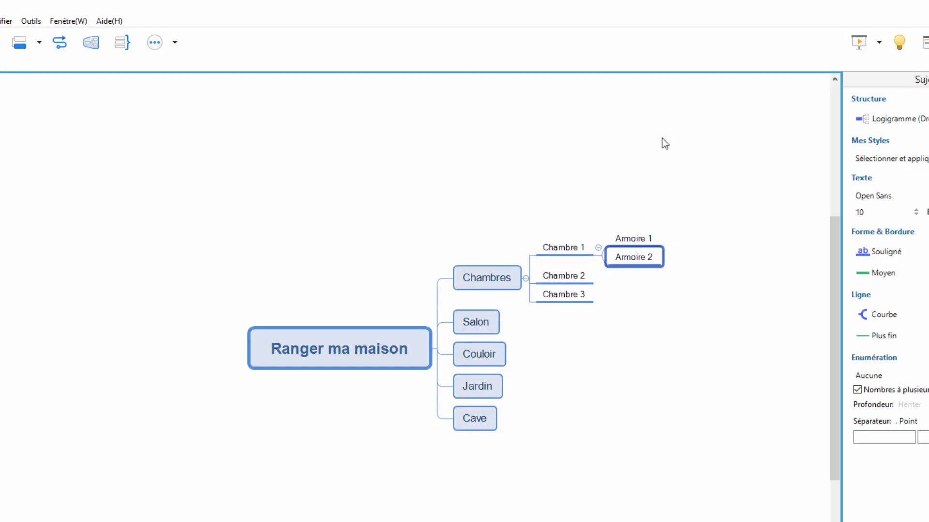
Add a third subtopic named "Coffre à jouet" under Chambre 1, after Armoire 2
key(Return)
text(C)
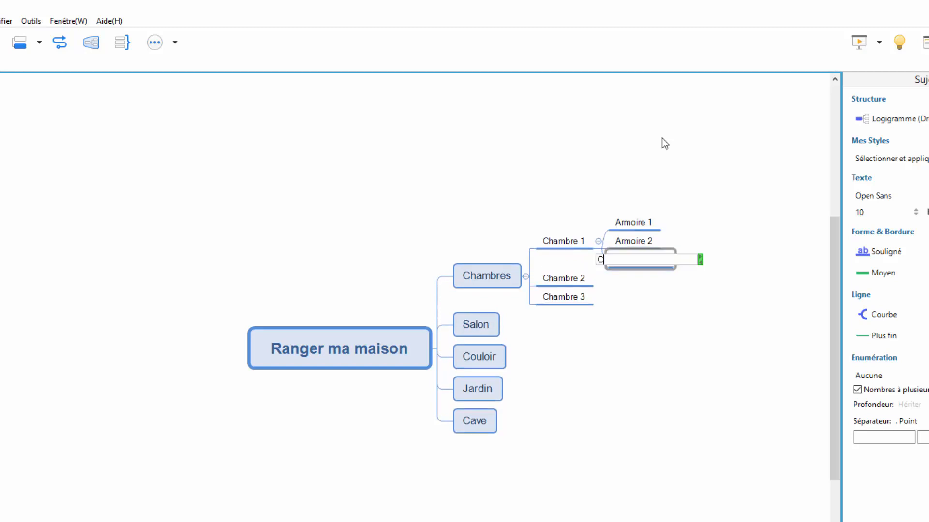
text(offre à jouet)
key(Return)
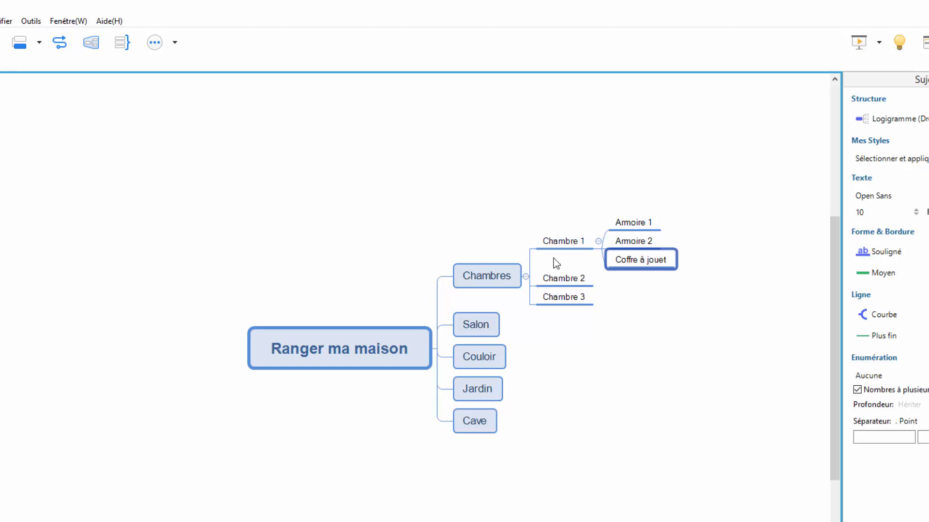
Examine the text size and format settings of the central topic, Chambres, Chambre 2 and the subtopics of Chambre 1
click(586, 284)
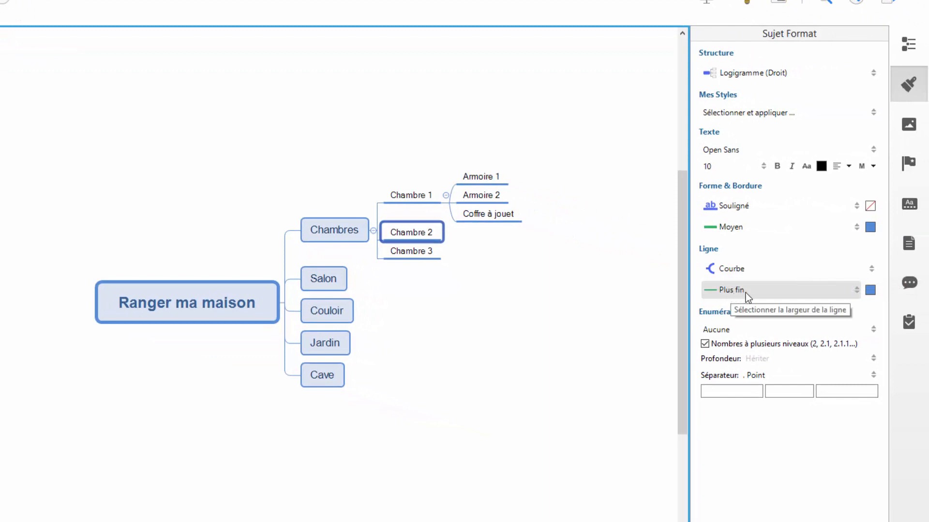
click(764, 166)
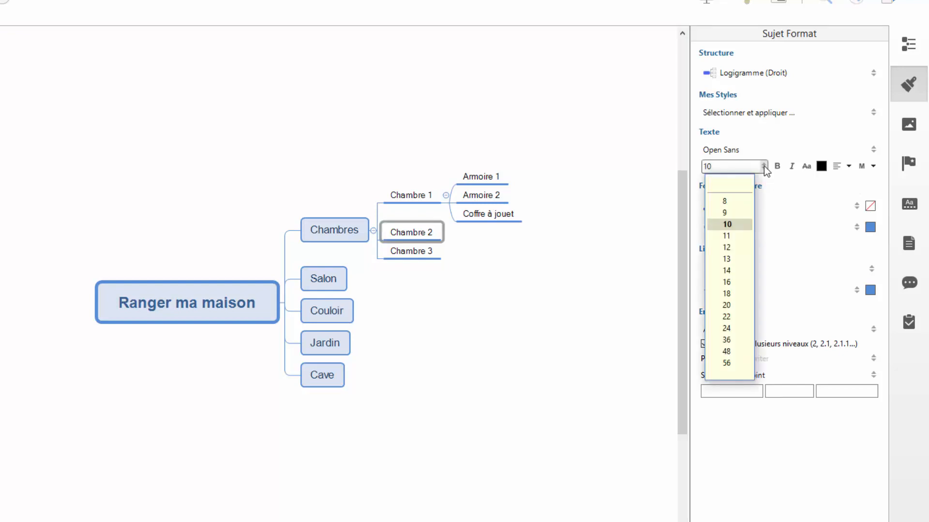
click(764, 166)
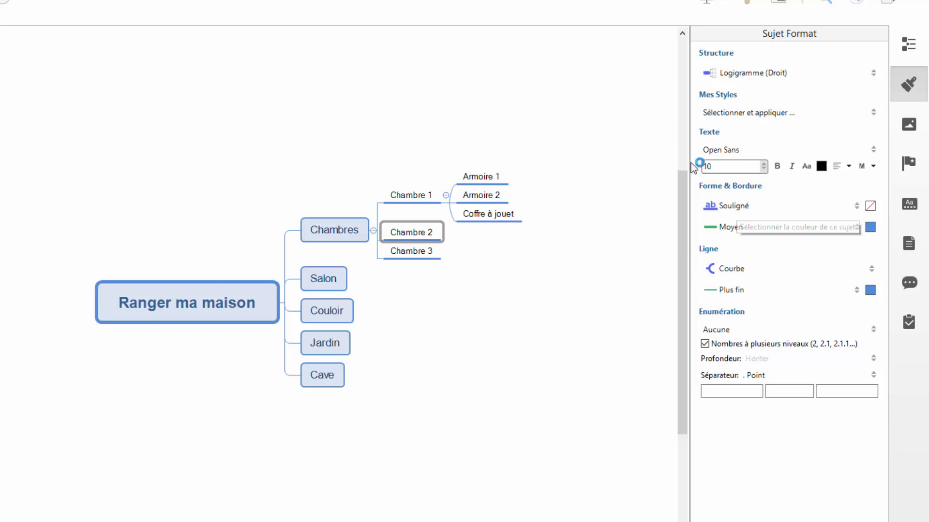
click(195, 304)
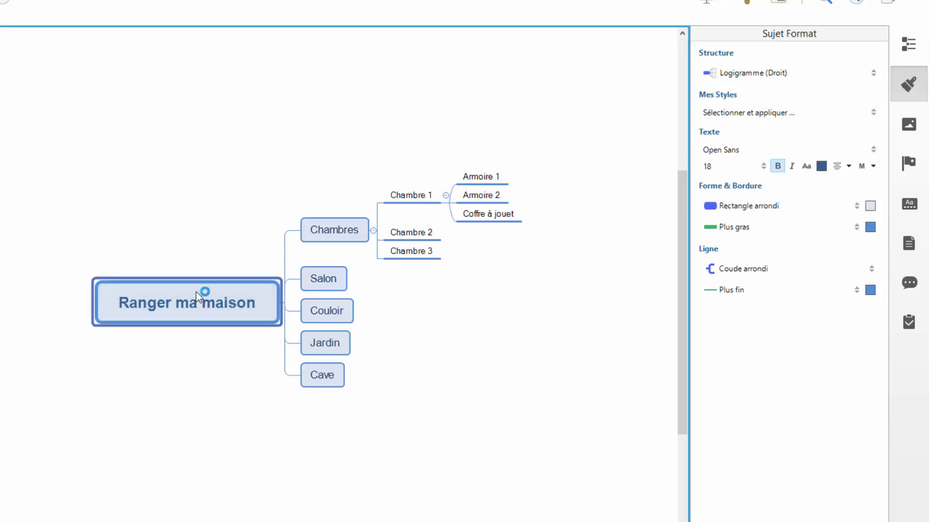
click(342, 243)
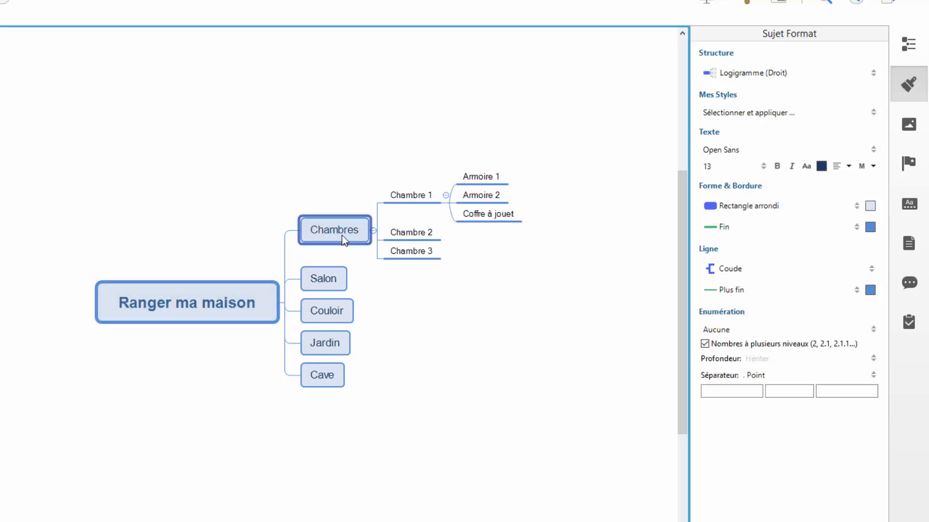
click(473, 181)
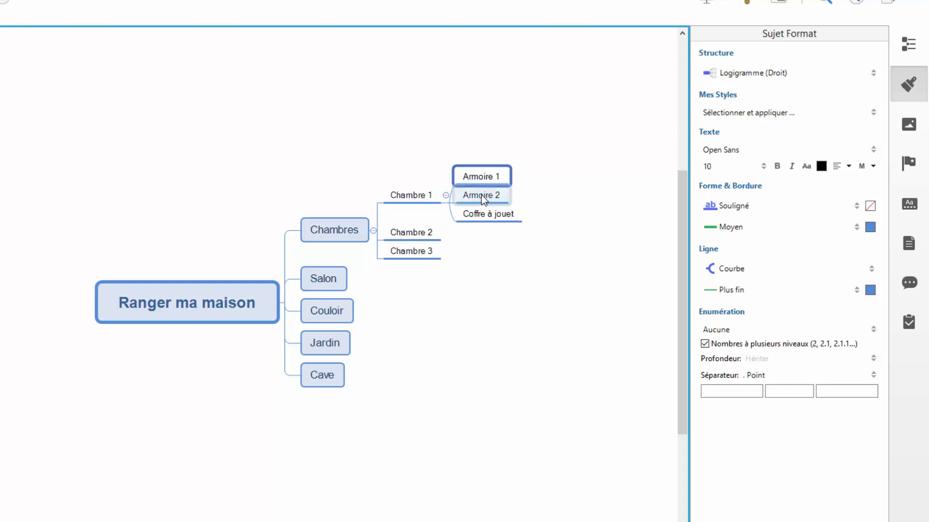
click(480, 196)
click(481, 214)
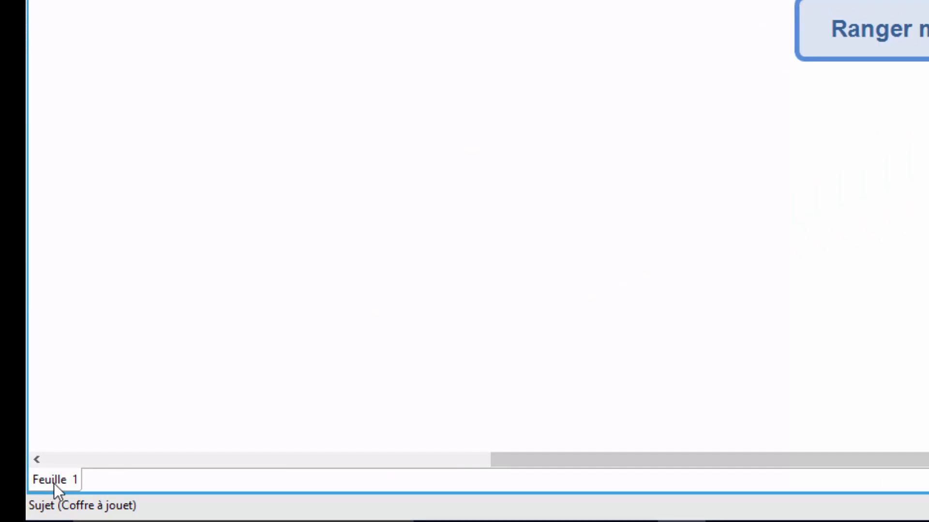
Add a new blank sheet to the workbook
right_click(102, 481)
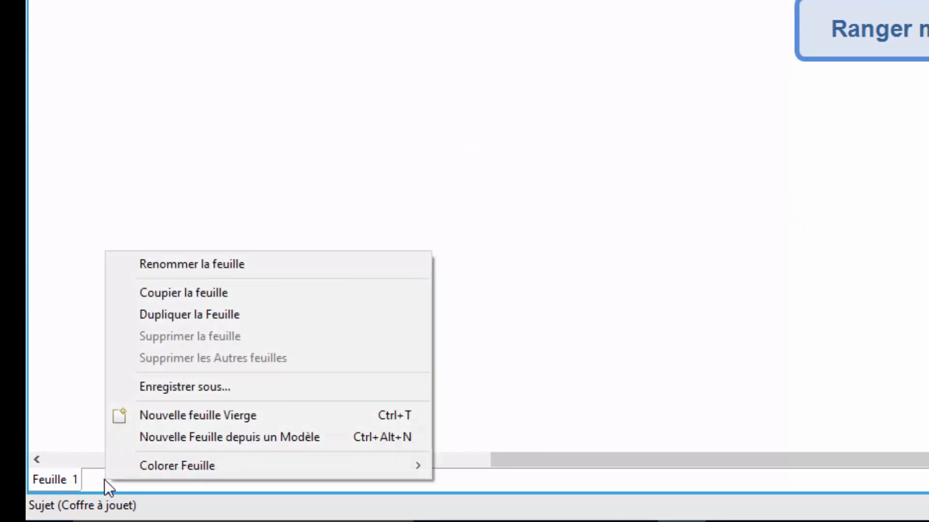
click(171, 414)
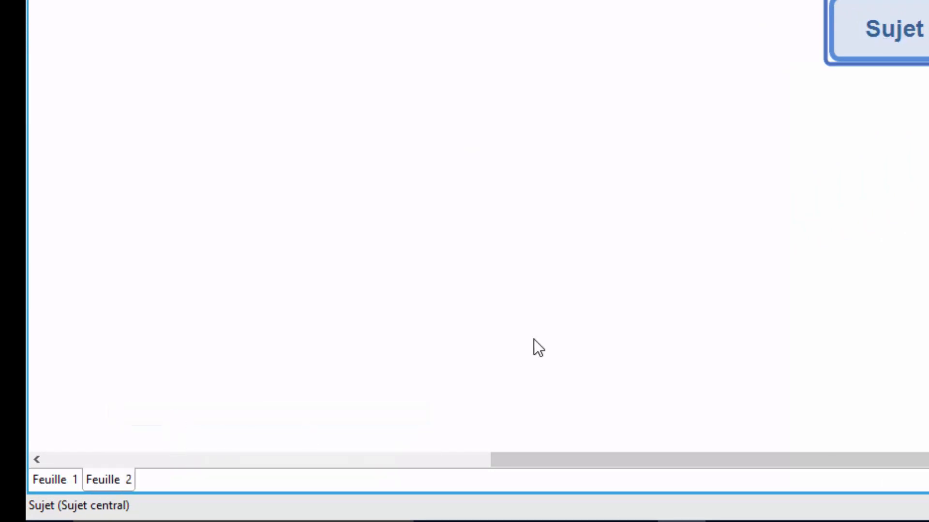
Switch back and forth between Feuille 1 and Feuille 2 to view their maps, ending on Feuille 1
click(62, 477)
click(102, 478)
click(63, 479)
click(126, 480)
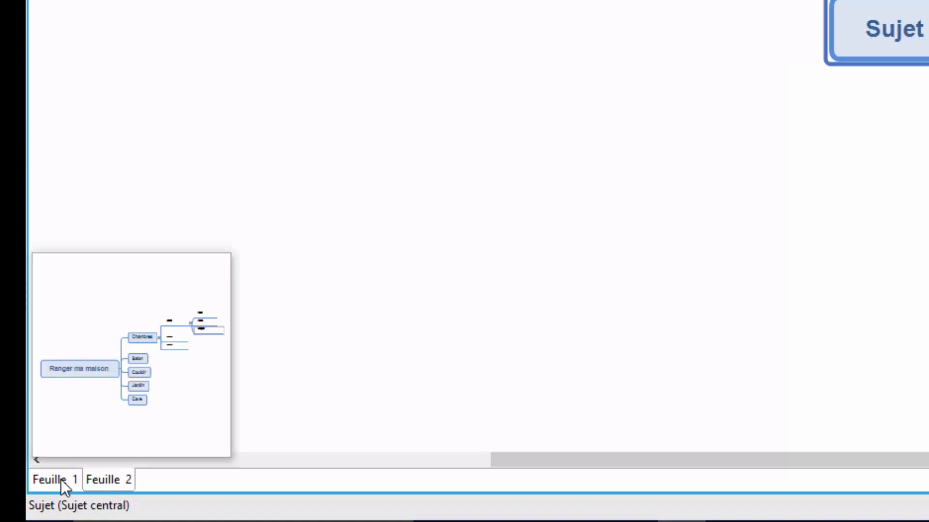
click(61, 480)
click(116, 482)
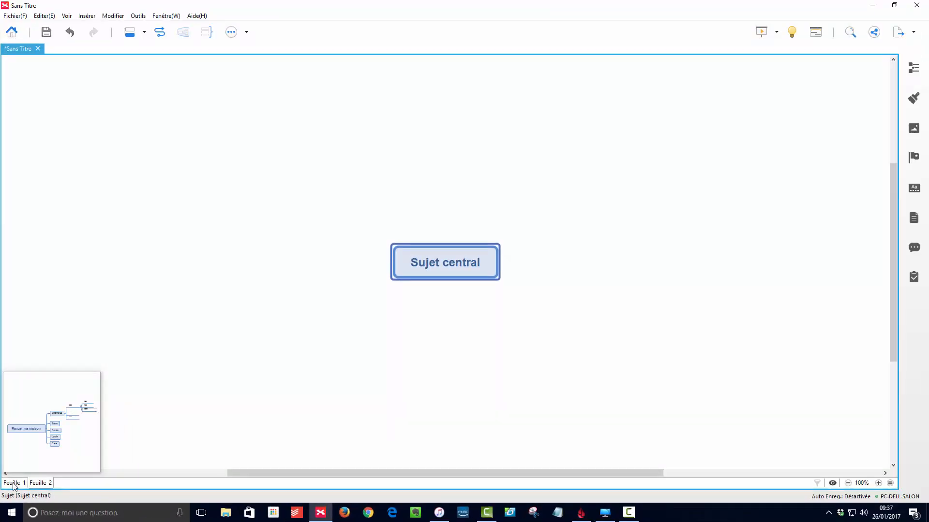
click(54, 480)
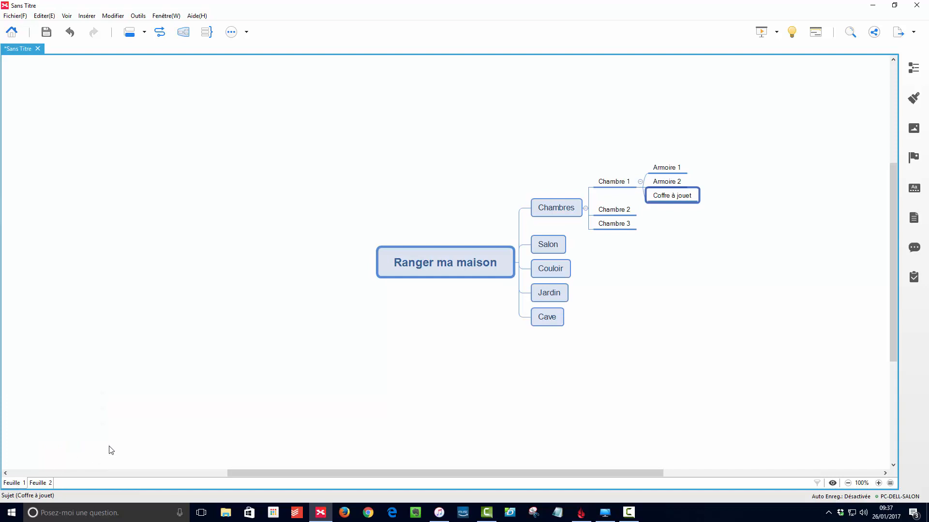
click(41, 483)
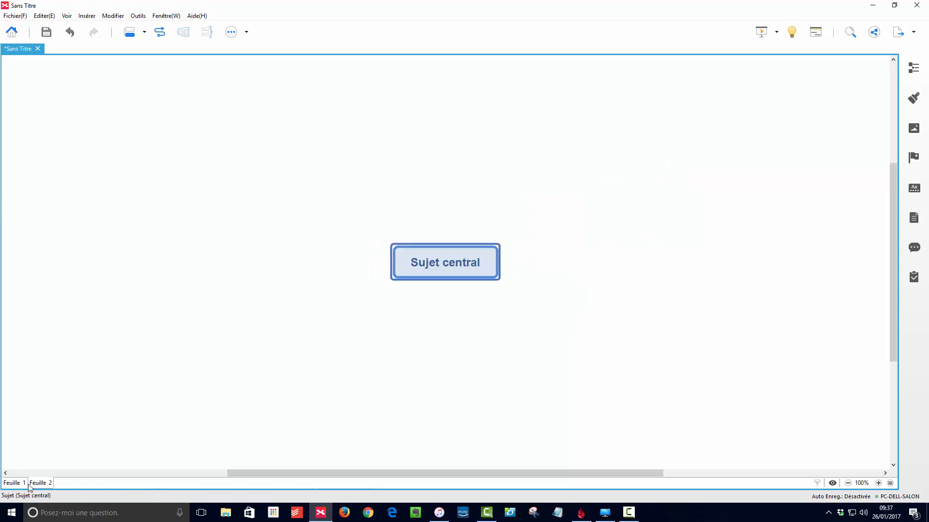
click(12, 484)
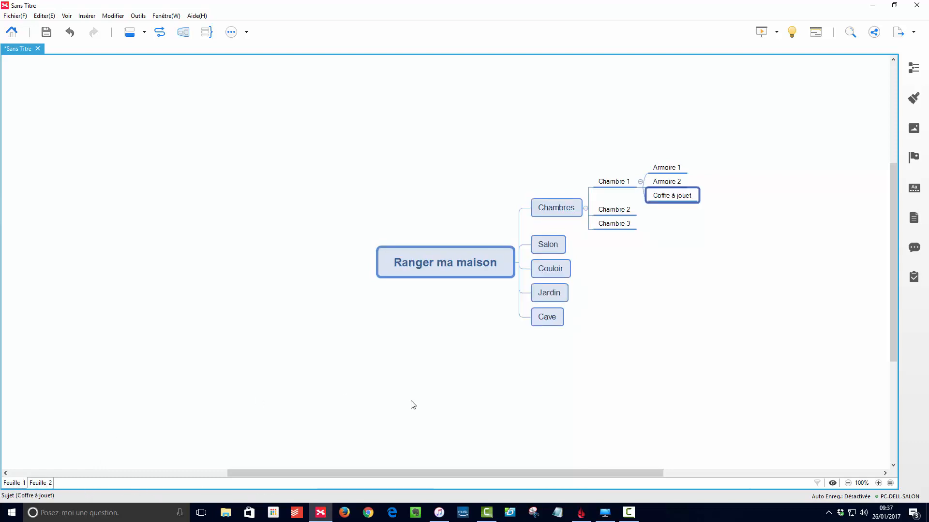
click(555, 247)
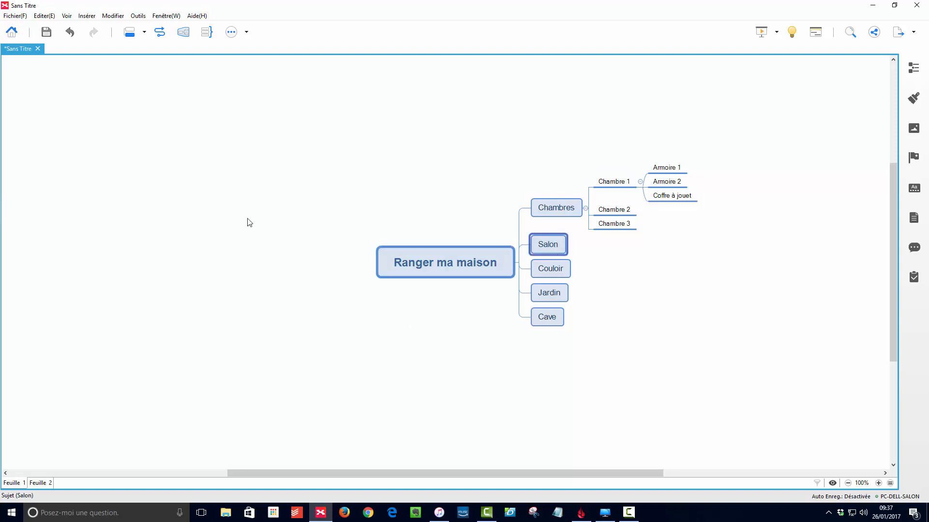
click(550, 211)
click(550, 248)
Create a new sheet from the Chambre 1 topic
click(609, 187)
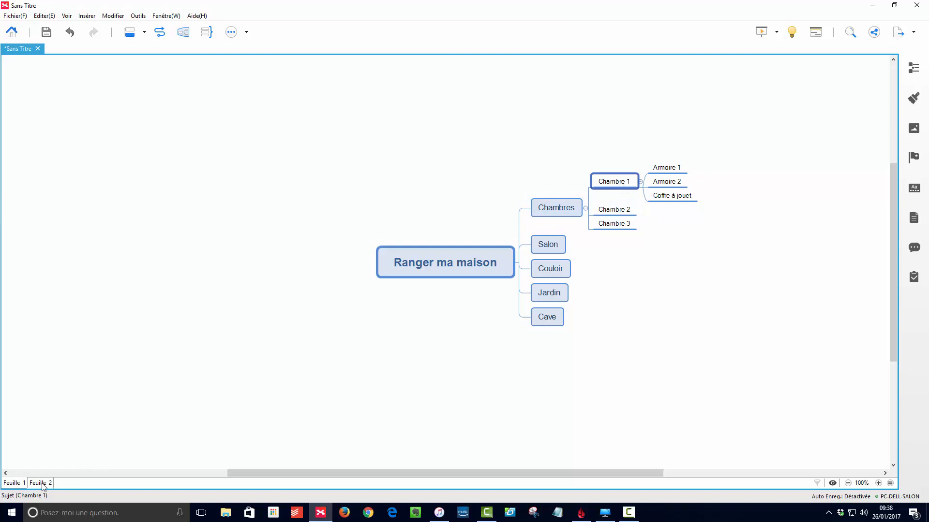
click(610, 182)
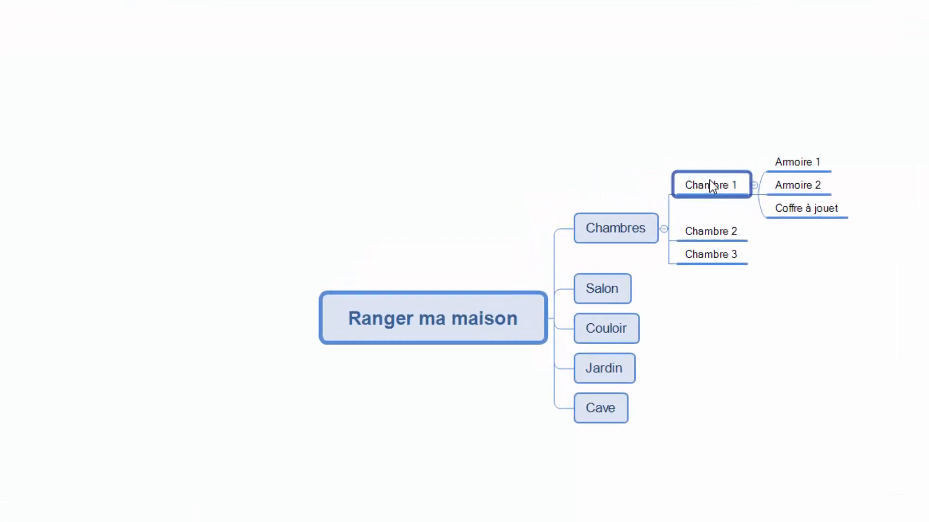
right_click(709, 180)
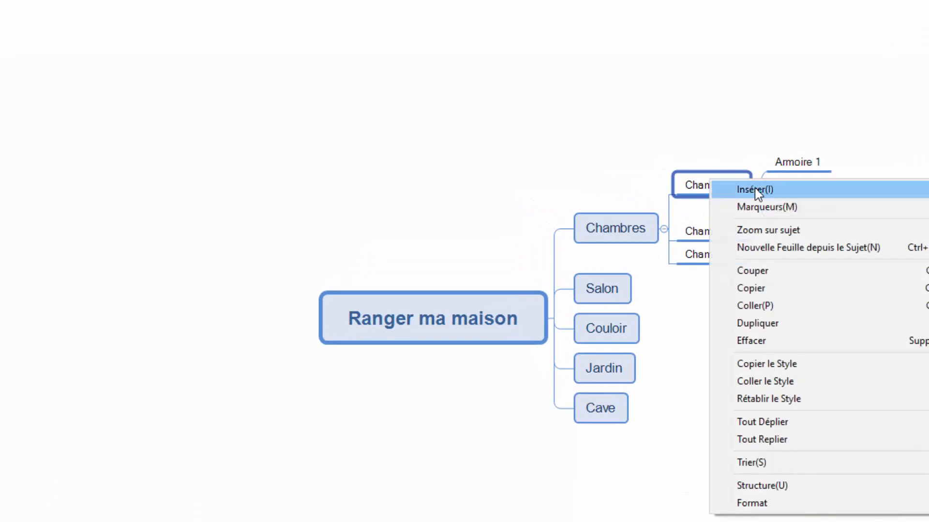
click(827, 253)
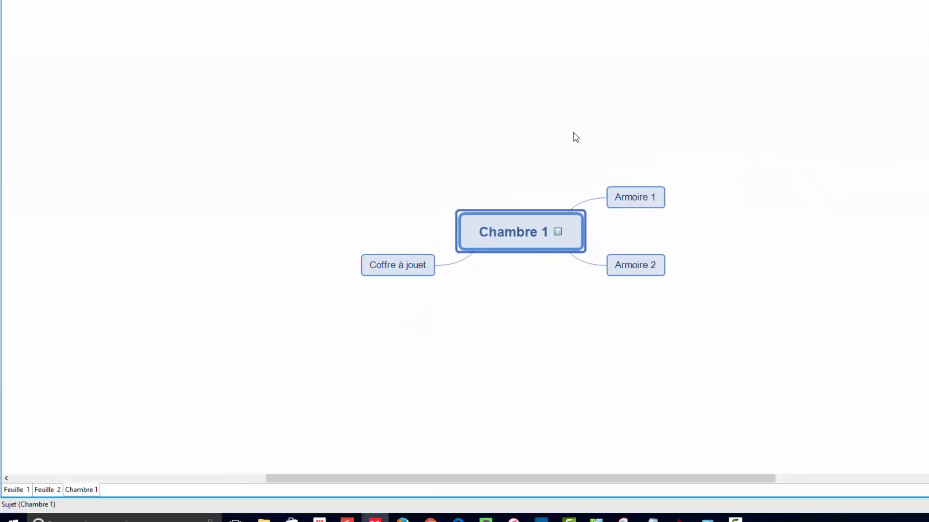
View the main map on Feuille 1 and return to the Chambre 1 sheet
click(498, 100)
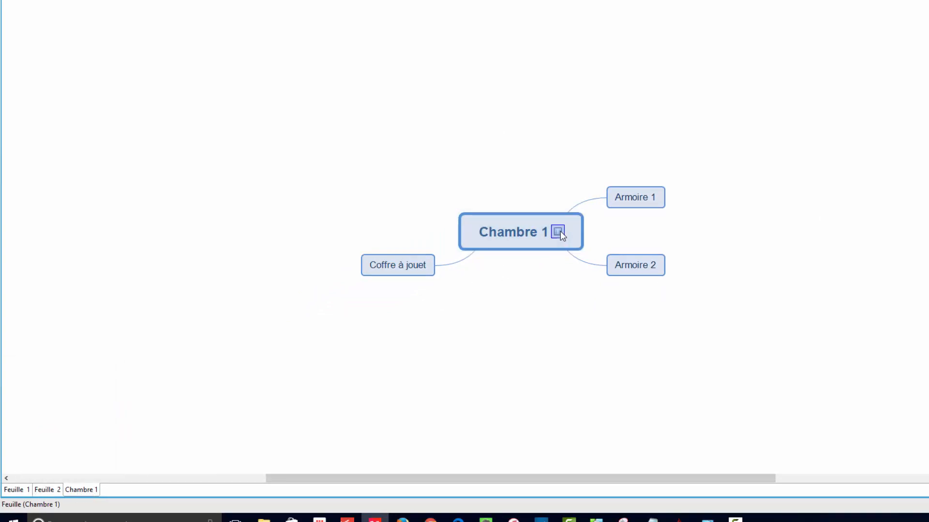
click(13, 490)
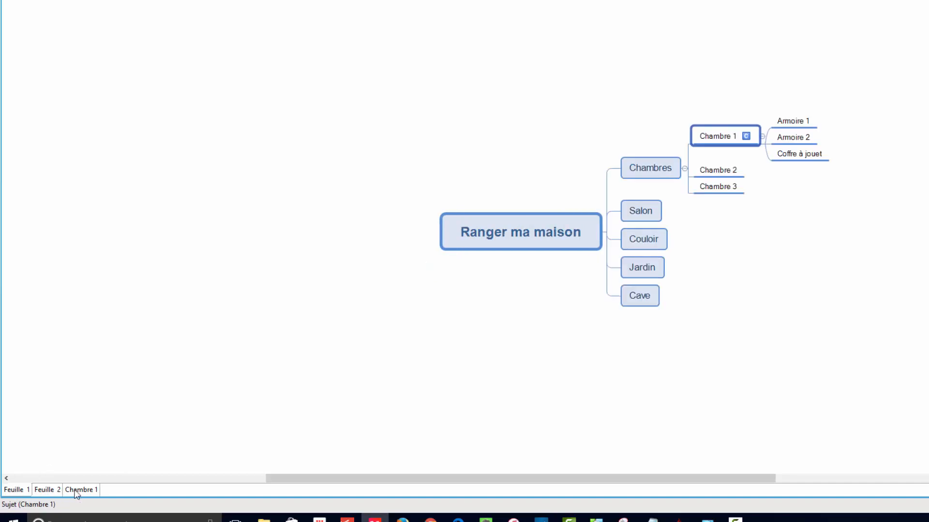
click(80, 489)
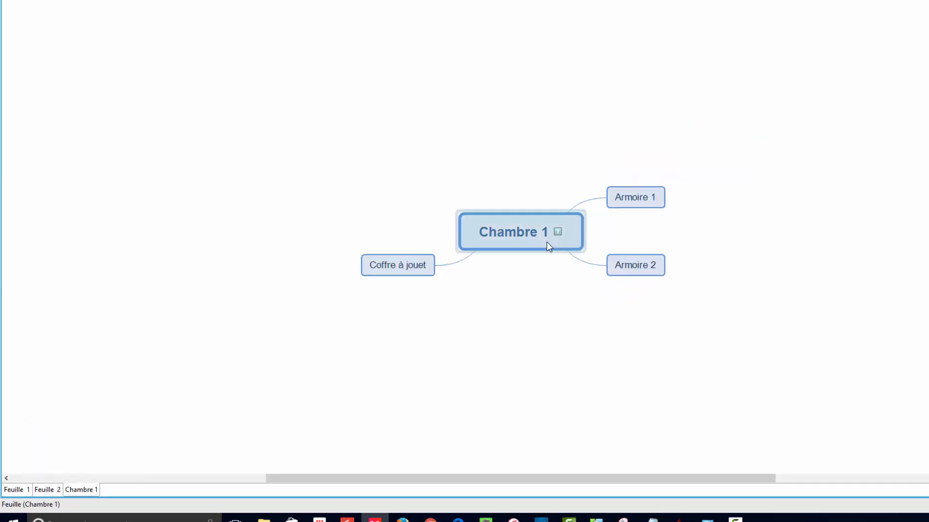
Follow the topic links from the Chambre 1 sheet to the main map and back, and create a new sheet from the Armoire 1 topic
click(558, 233)
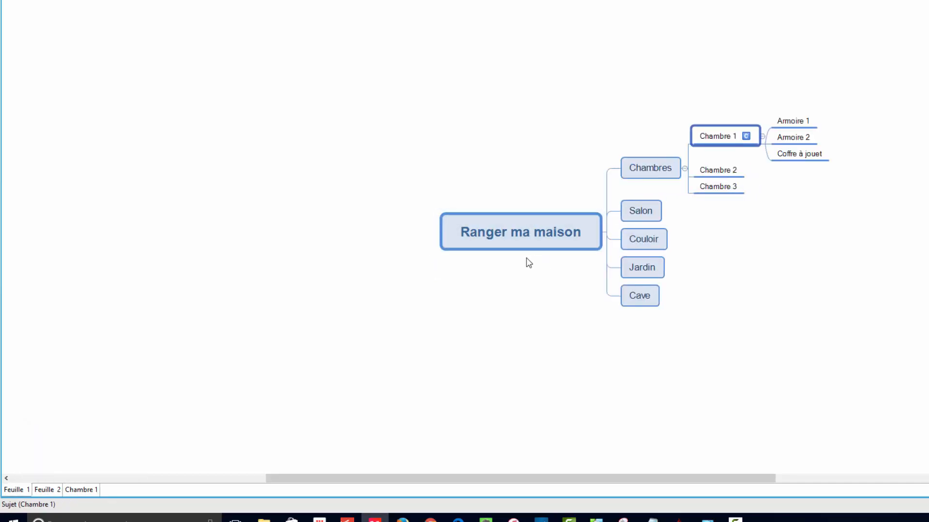
click(515, 238)
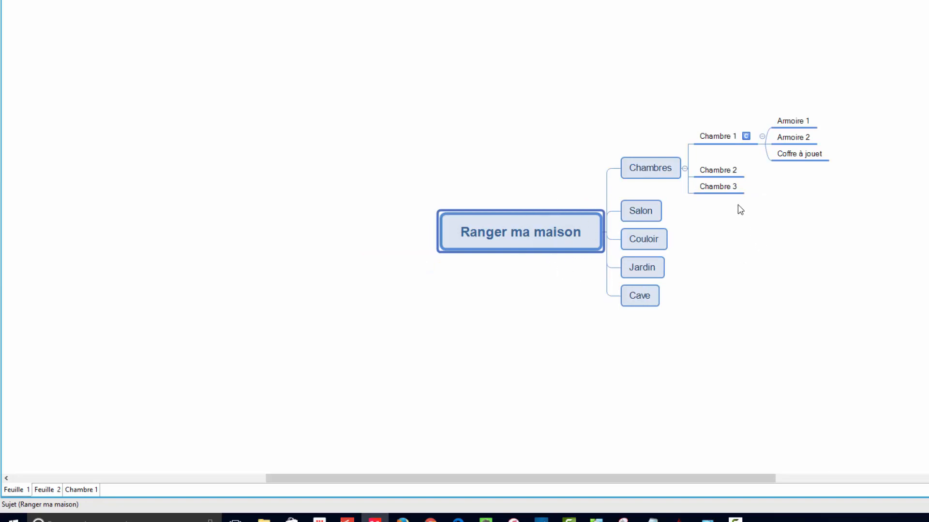
click(747, 137)
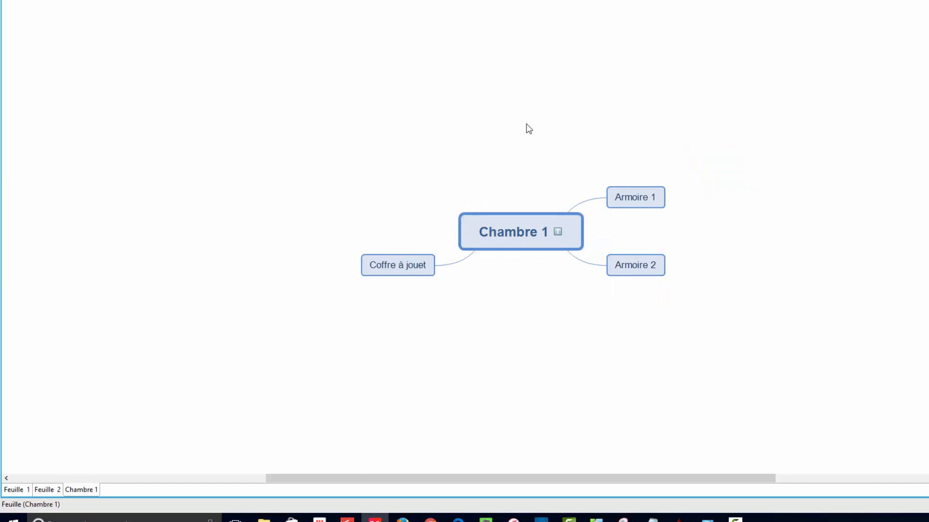
right_click(637, 197)
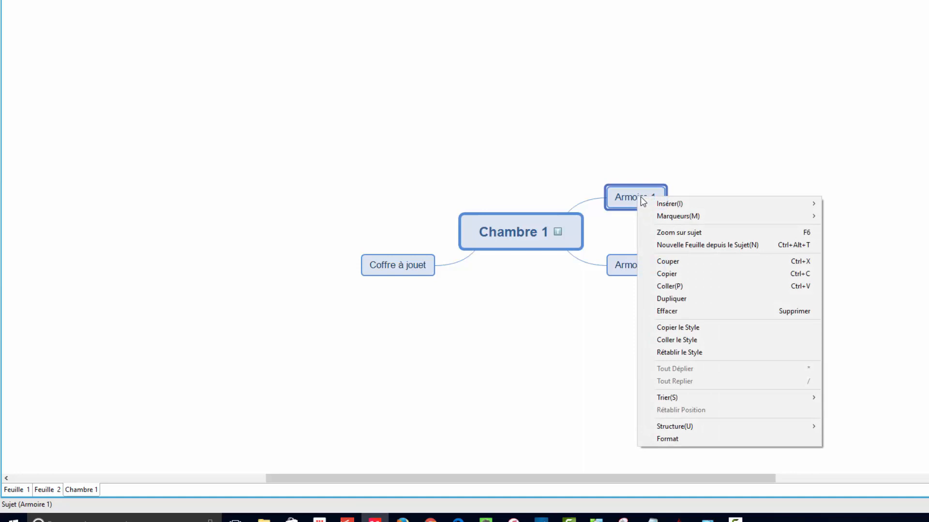
click(715, 246)
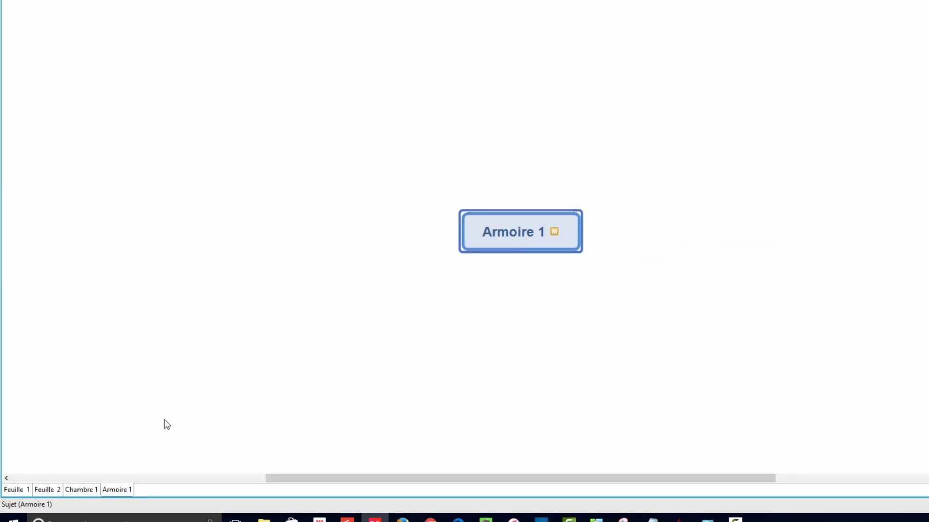
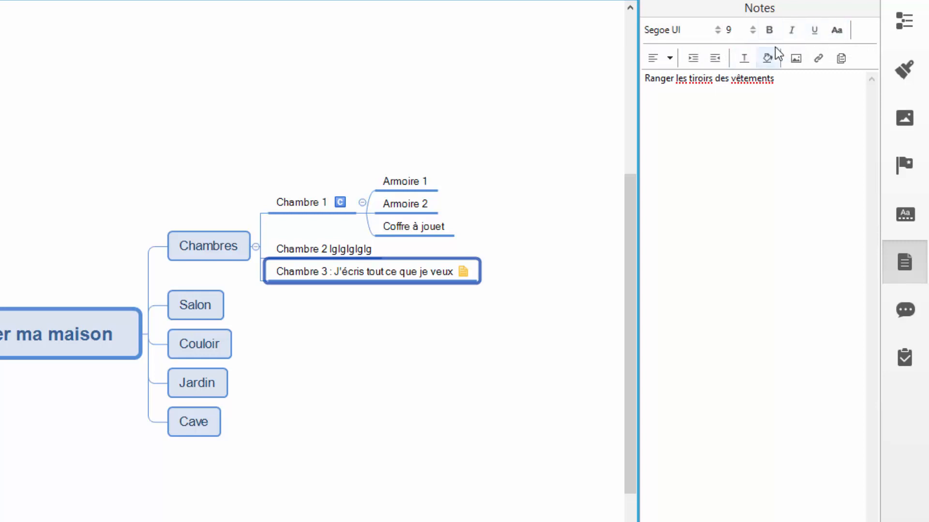
click(791, 78)
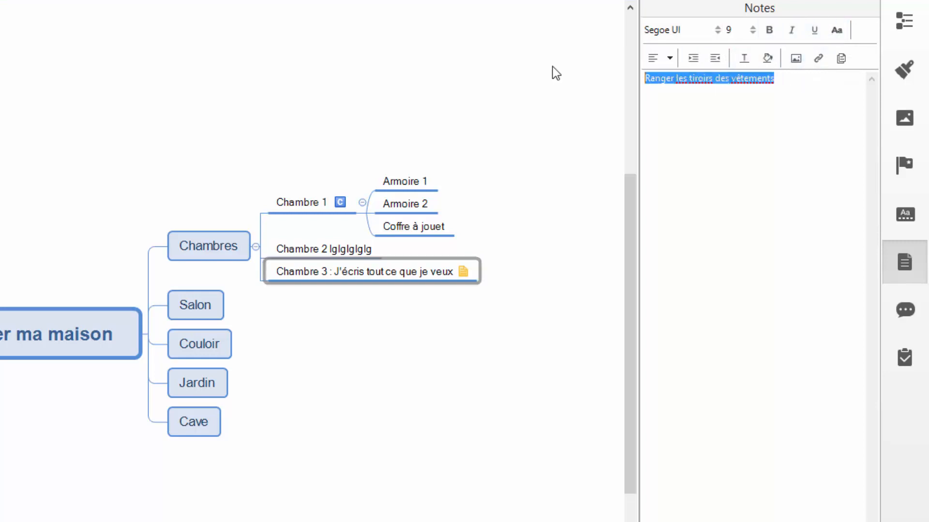
click(841, 131)
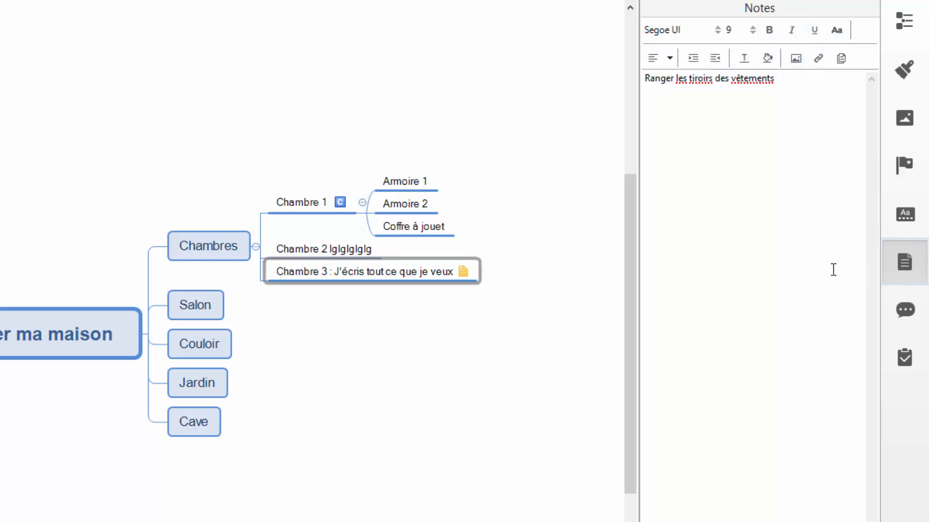
Add task priority markers 1, 2 and 3 to the Chambre 1, Chambre 2 and Chambre 3 topics respectively
click(892, 161)
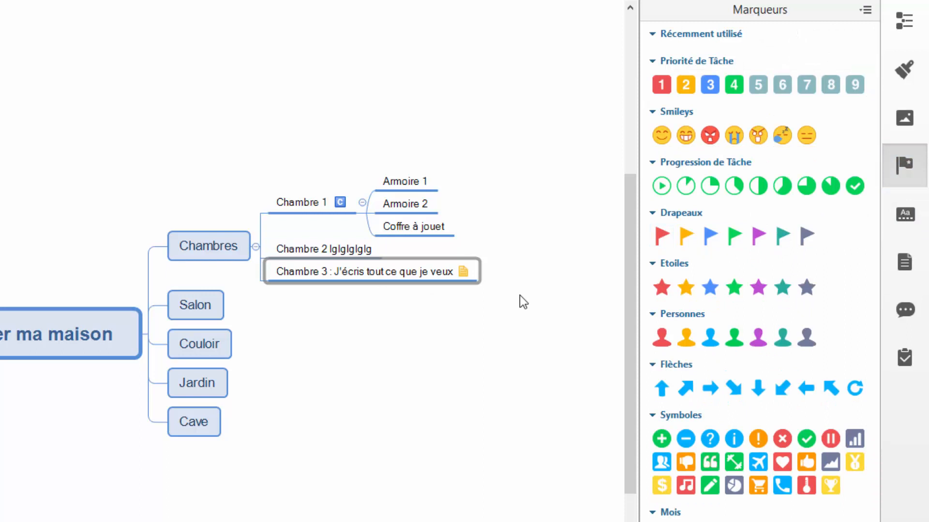
click(344, 250)
click(300, 210)
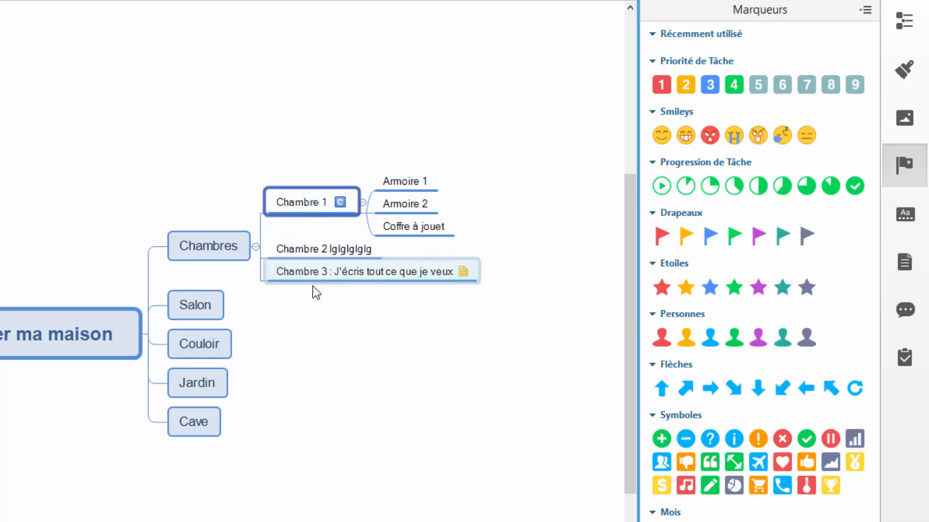
click(662, 85)
click(316, 246)
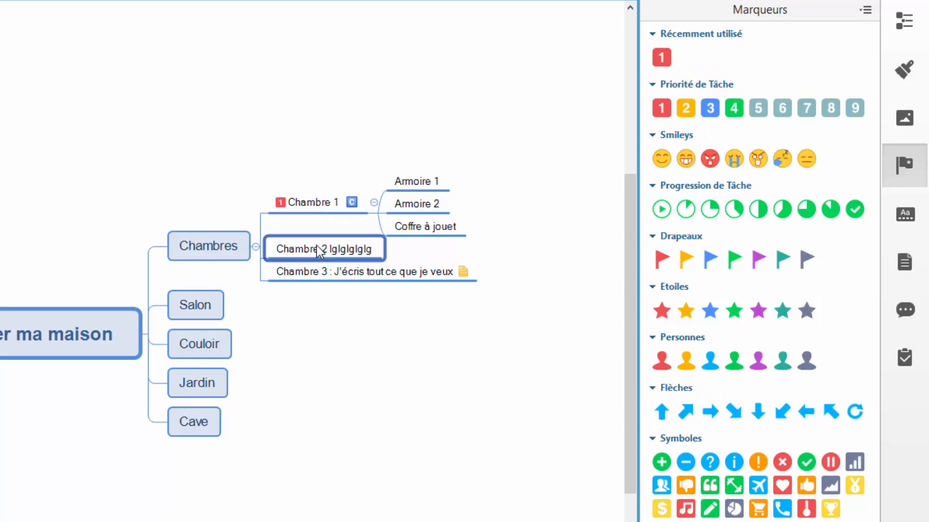
click(684, 111)
click(411, 271)
click(711, 108)
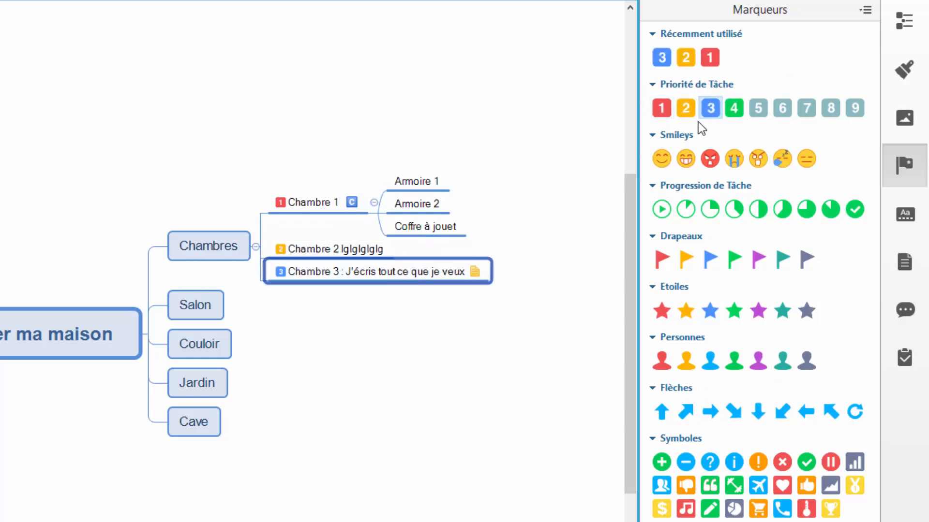
Mark the Salon topic with the smiling face, and the Couloir topic with the diagonal up-right arrow and the green plus symbol
click(216, 314)
click(660, 160)
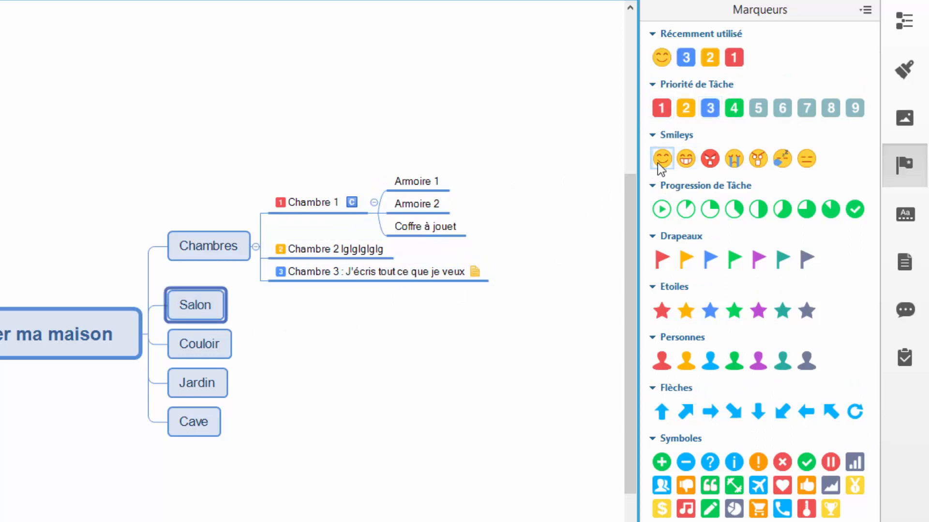
click(199, 344)
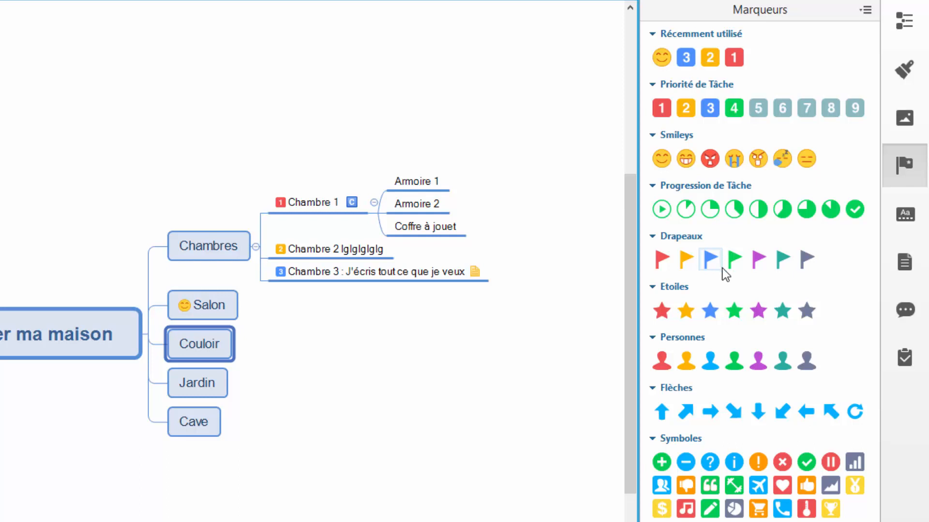
click(689, 414)
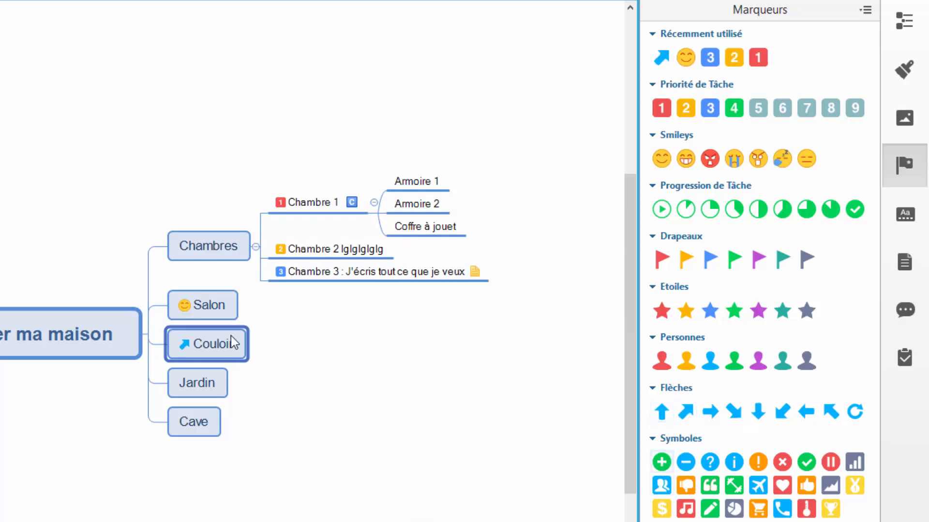
click(662, 462)
Add weekday markers to two topics: the grey T to Jardin and the red S to Cave
click(204, 387)
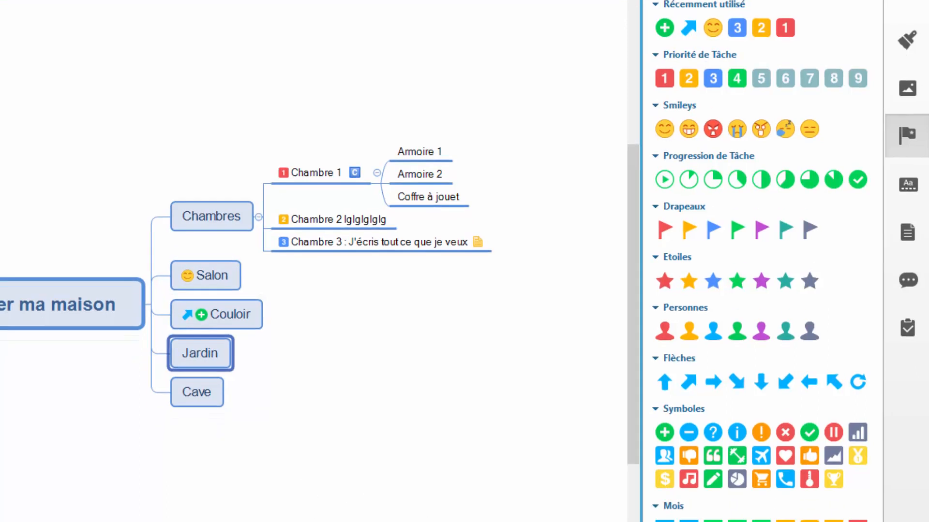
click(701, 485)
click(724, 485)
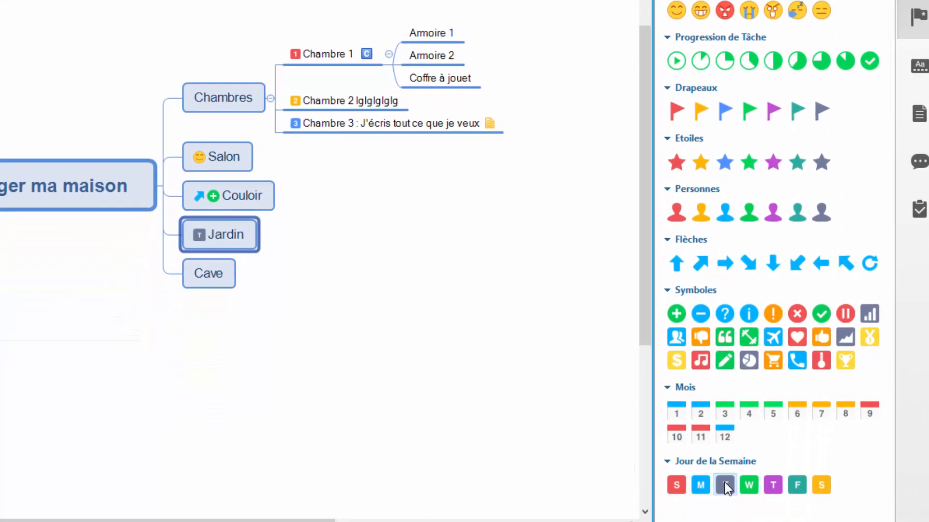
click(213, 280)
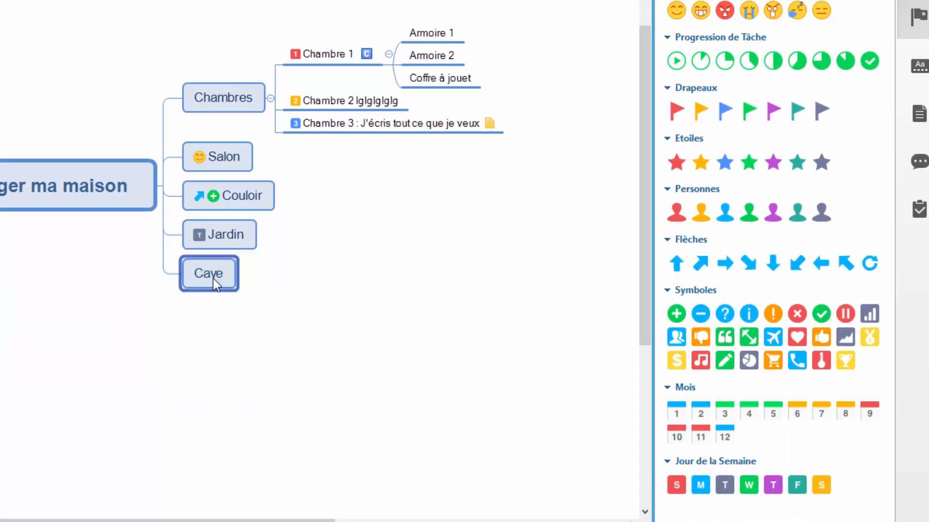
click(676, 485)
click(120, 180)
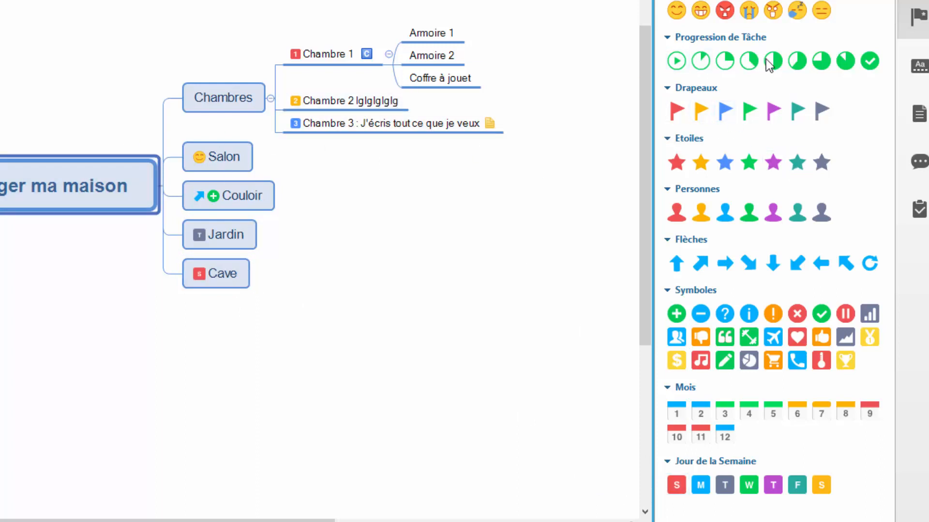
Add a quarter-done task progress marker to the Salon topic and advance it through half done to the completed check mark
click(226, 167)
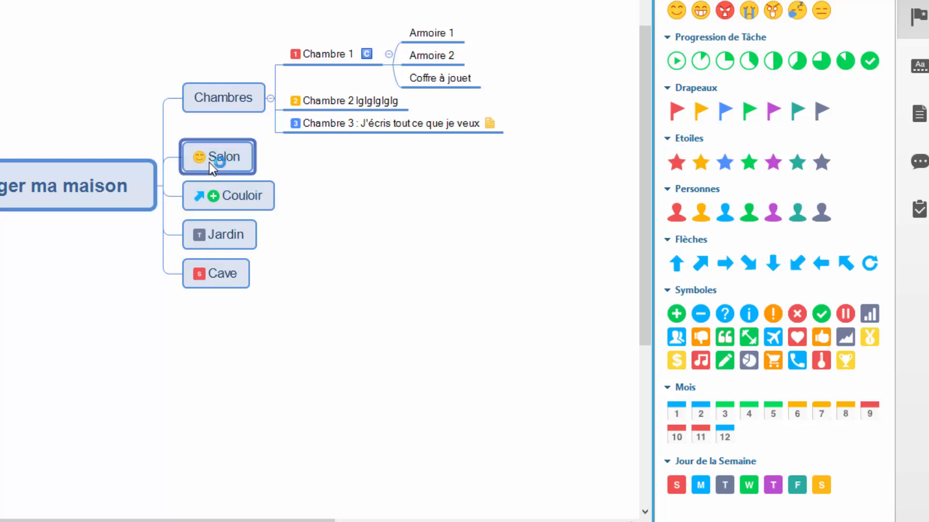
click(726, 61)
click(232, 194)
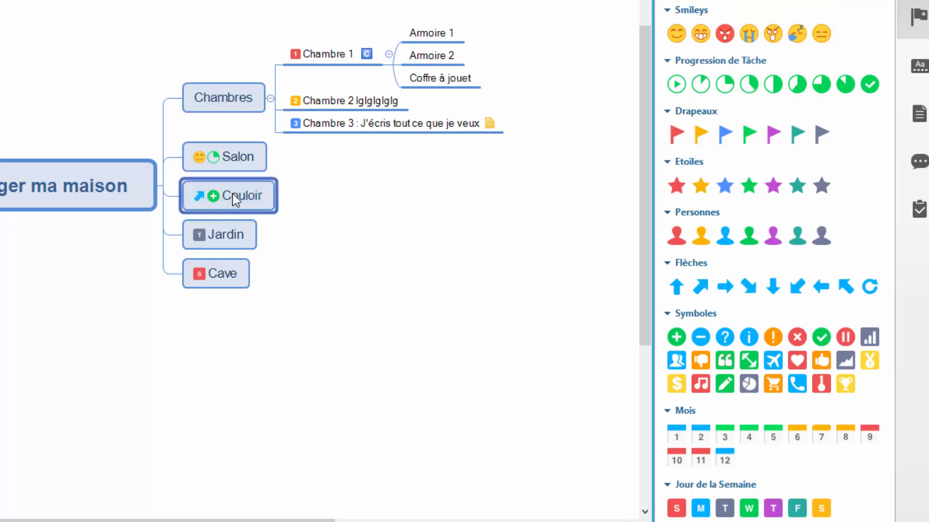
click(237, 158)
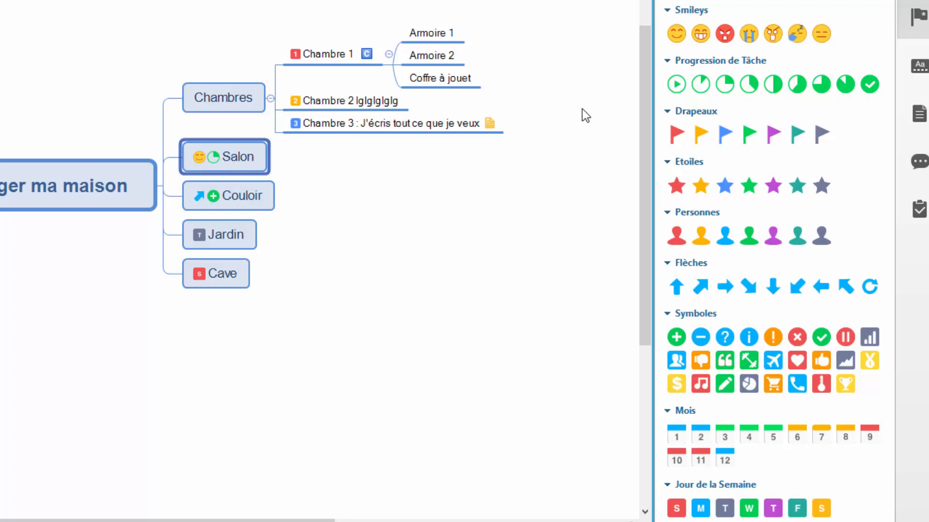
click(773, 82)
click(869, 85)
click(242, 201)
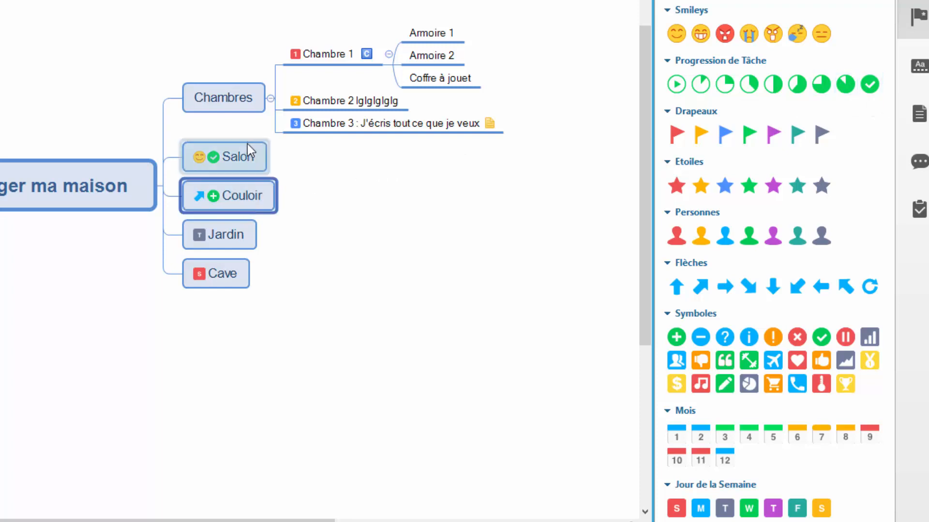
click(240, 155)
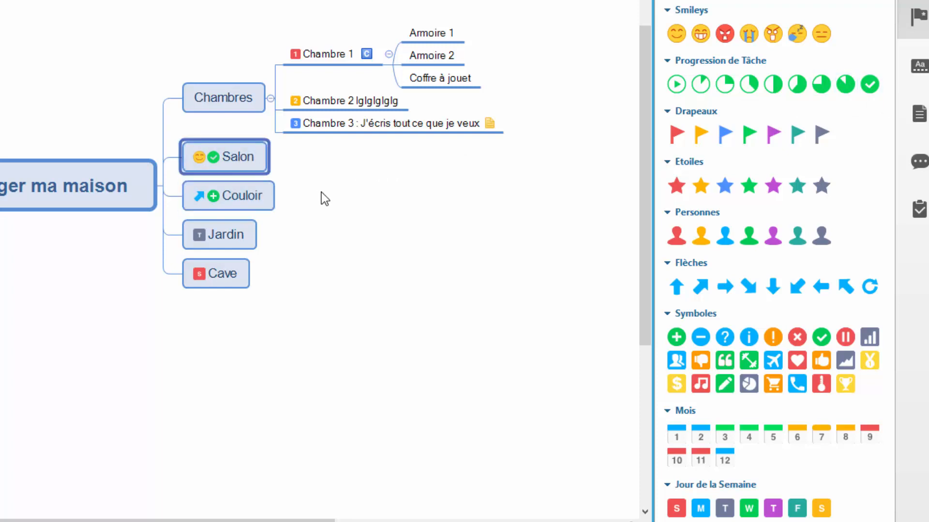
View the task information feature, and select the Chambres, Chambre 2 and Chambre 1 topics in turn
click(919, 211)
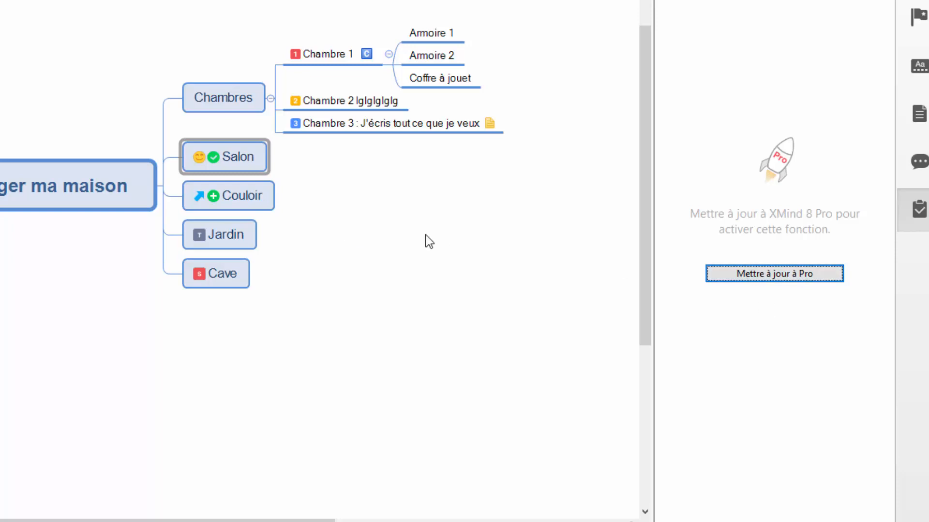
click(231, 104)
click(336, 101)
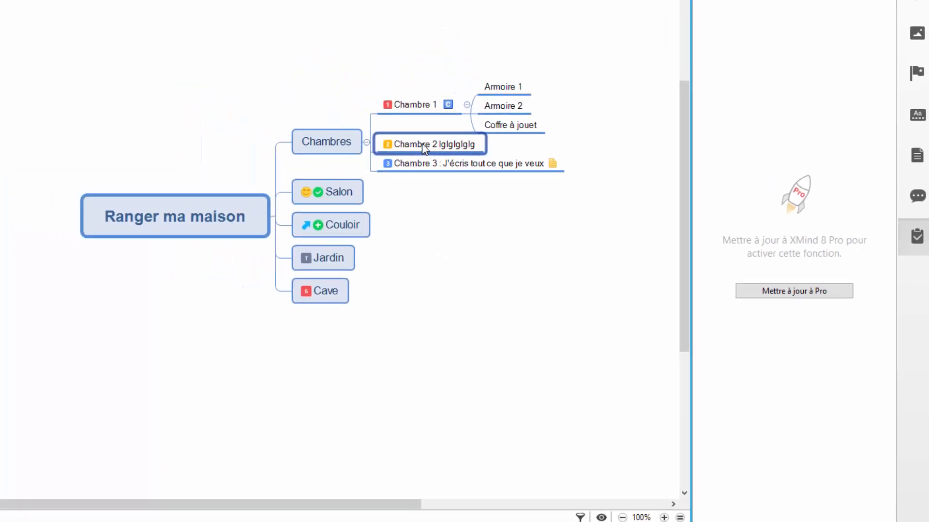
click(412, 104)
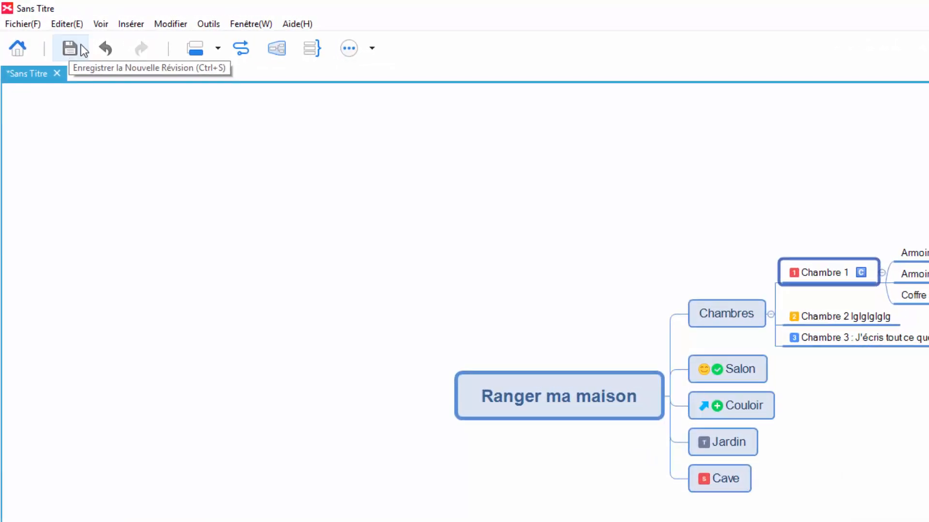
Try to save the workbook to Mon Ordinateur as "Ranger ma maison.xmind" in the Documents folder
click(71, 48)
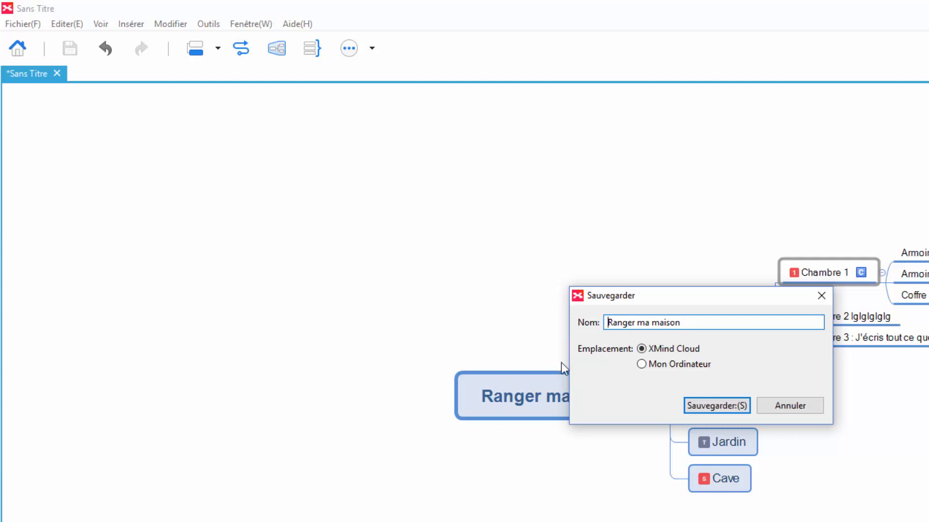
mouse_move(690, 322)
mouse_down()
mouse_move(639, 323)
mouse_move(684, 321)
mouse_up()
click(642, 364)
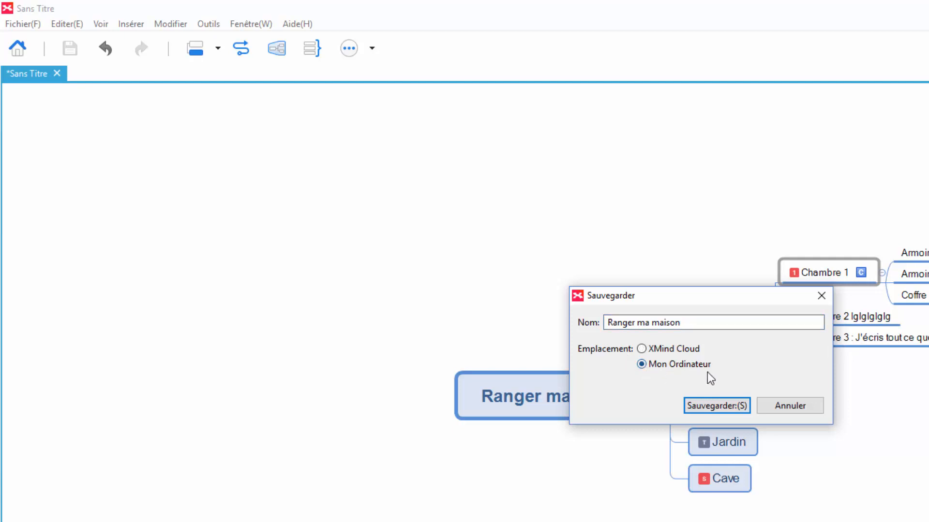
click(718, 405)
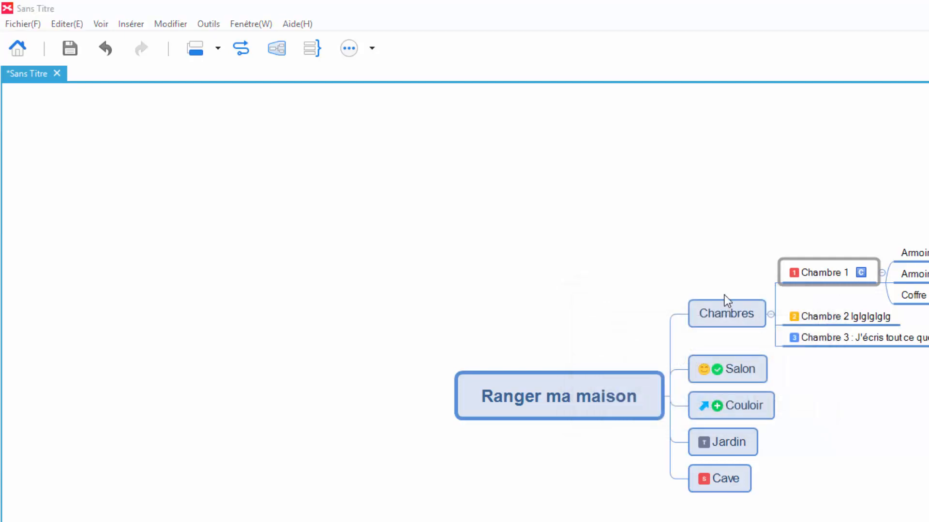
drag(202, 251, 216, 140)
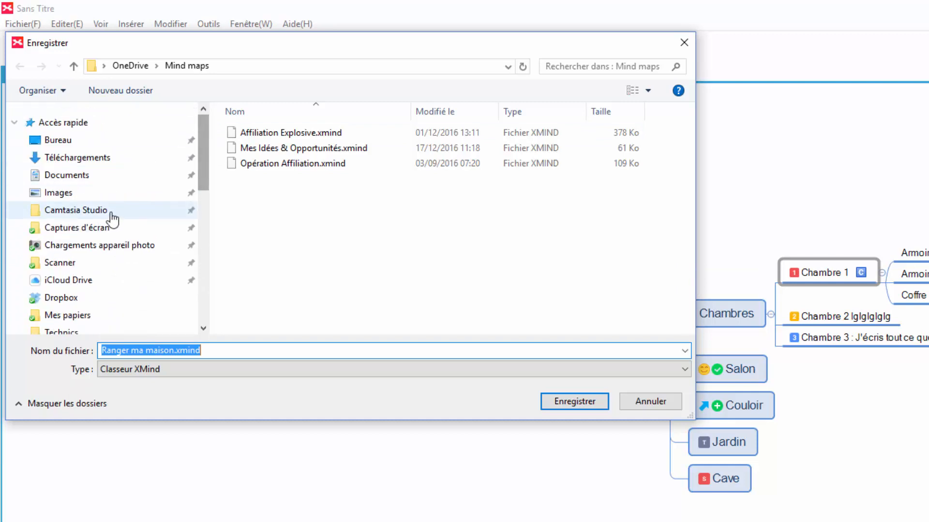
click(82, 180)
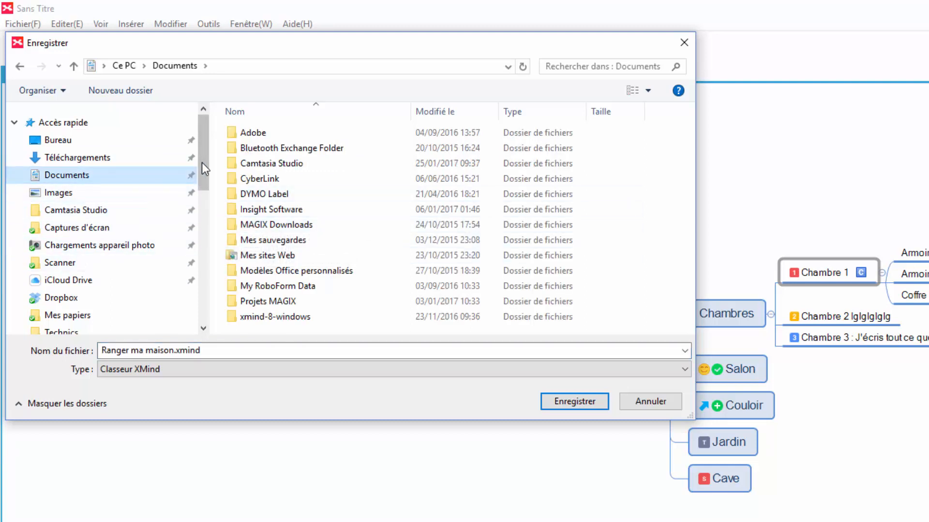
click(549, 402)
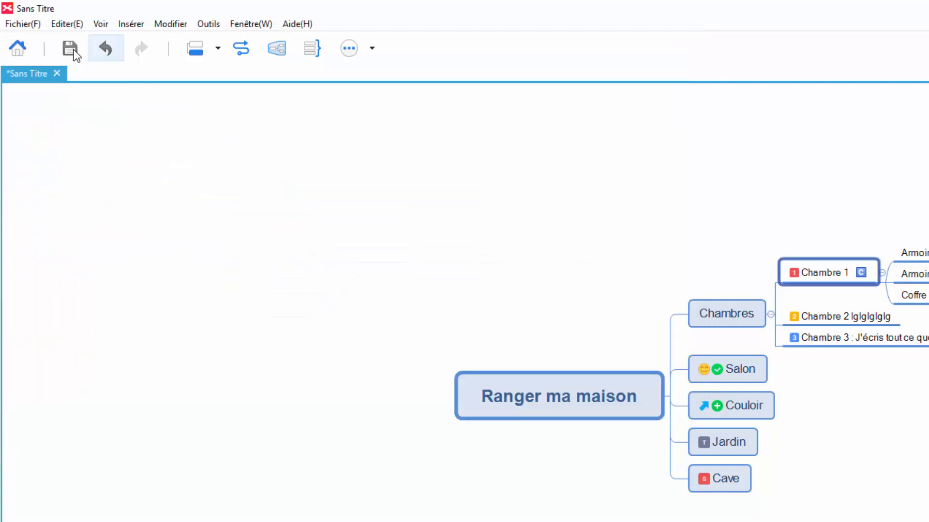
click(70, 49)
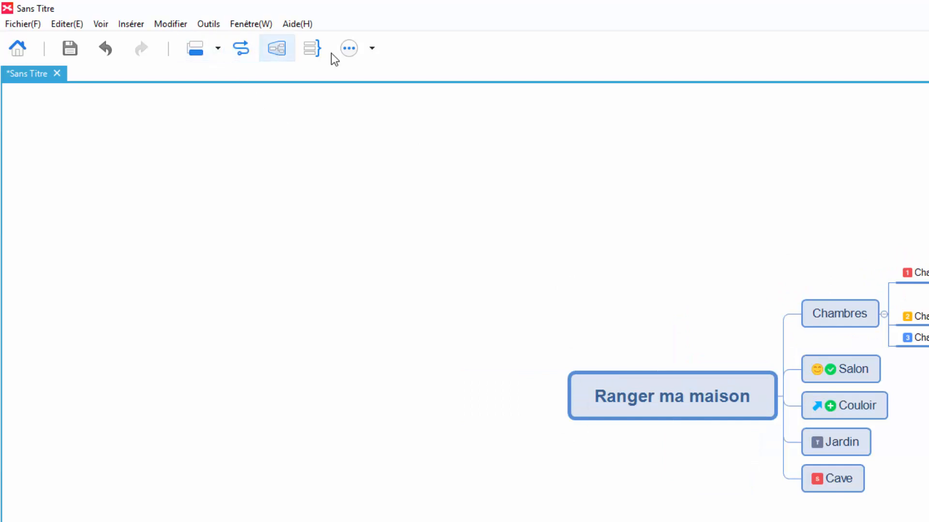
Show the list of additional elements that can be attached to a topic, such as Etiquette, Notes and Hyperlien
click(372, 47)
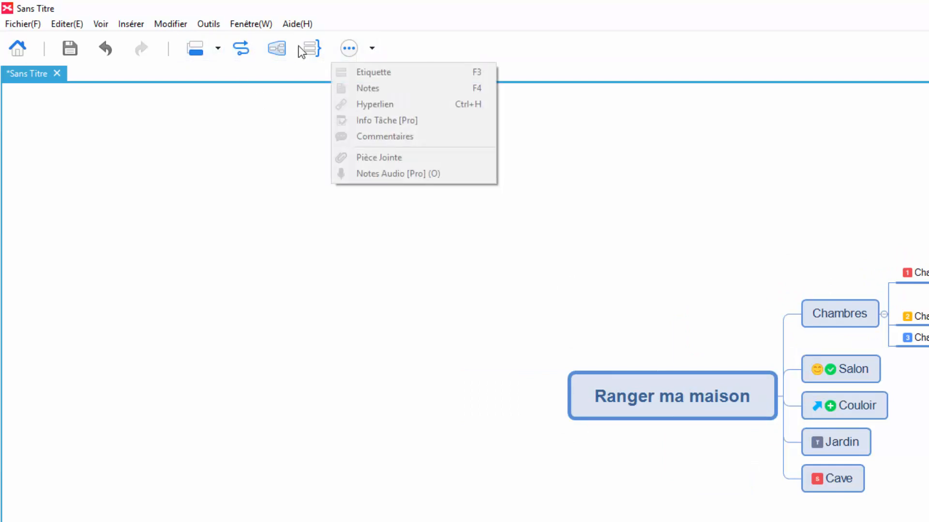
Add a relationship from the Salon topic to Armoire 1 and bend its curve out beyond the Chambre 3 topic
click(254, 145)
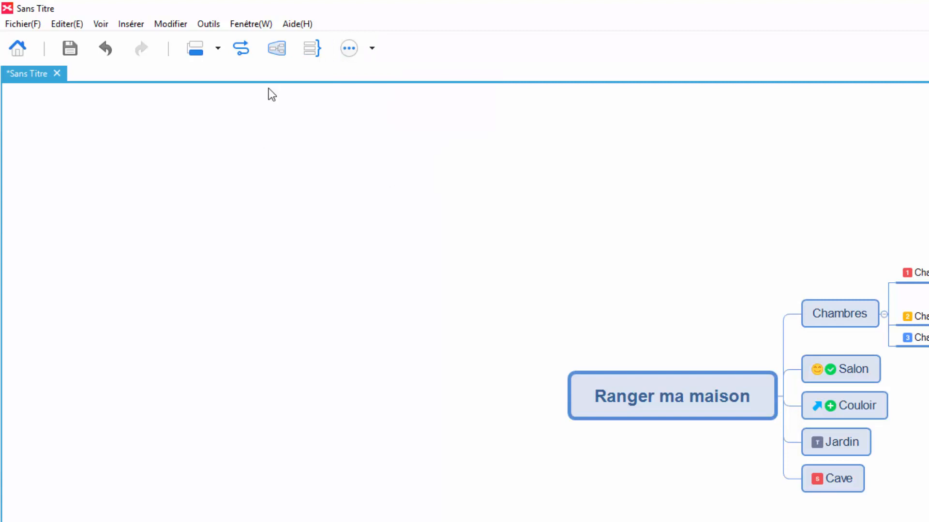
click(841, 370)
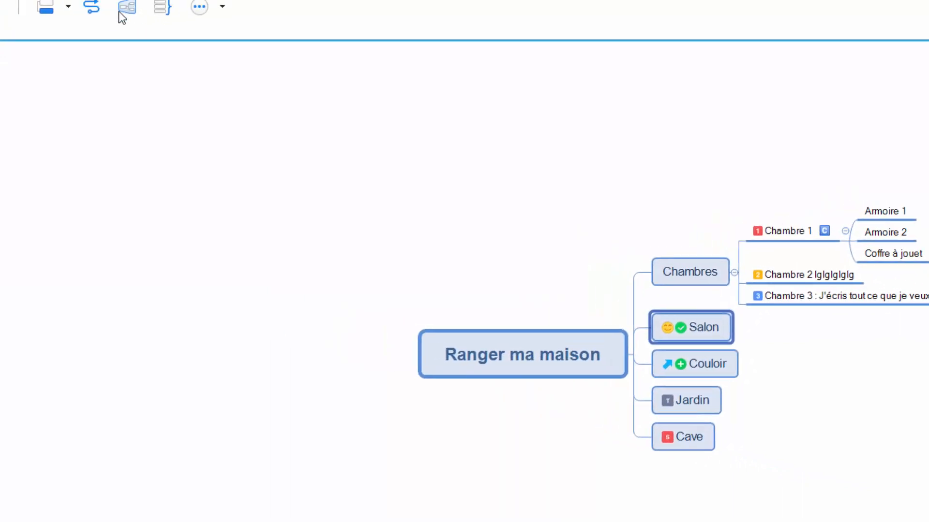
click(91, 6)
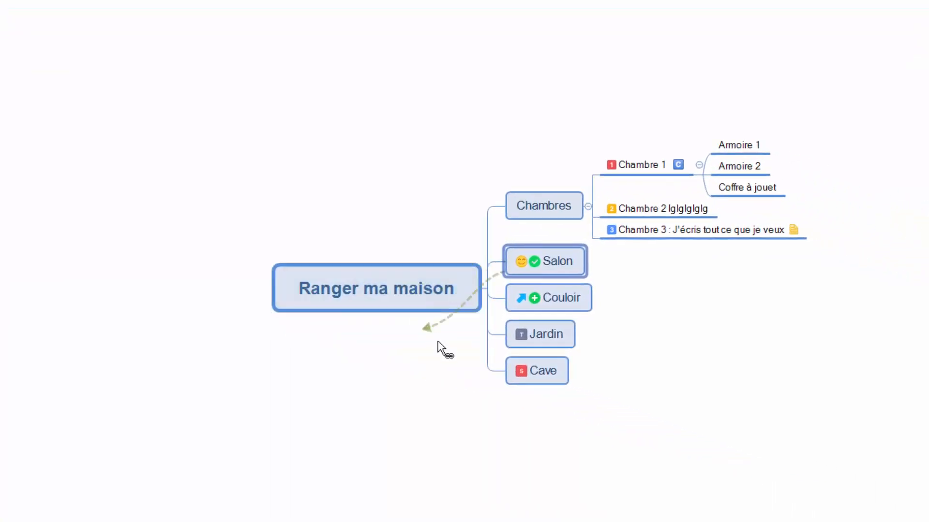
click(741, 146)
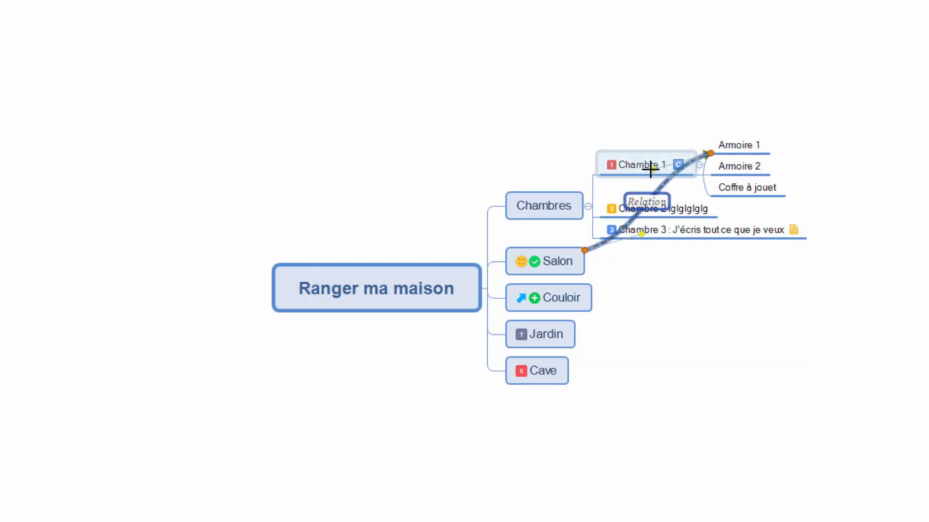
drag(655, 169, 926, 300)
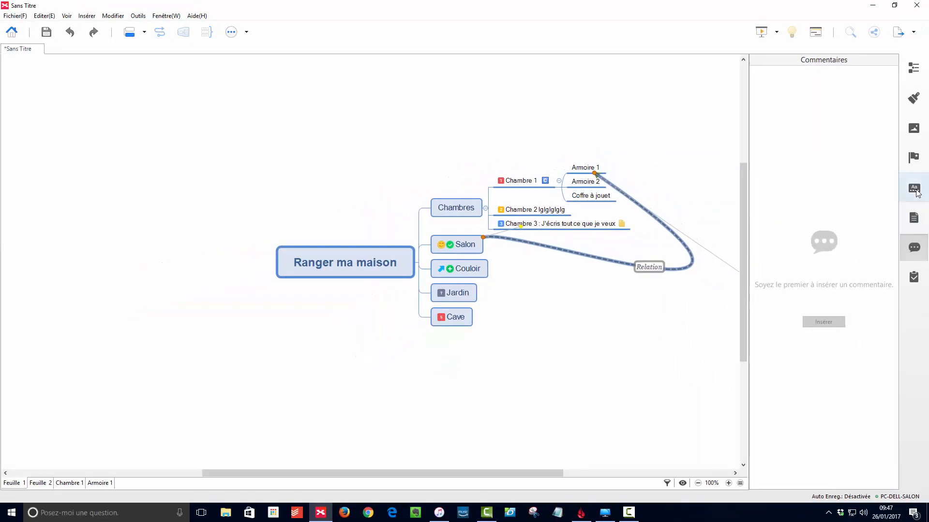
Try the Business II, Business III and Business IV themes on the map, and finish with the Business VI theme
click(915, 190)
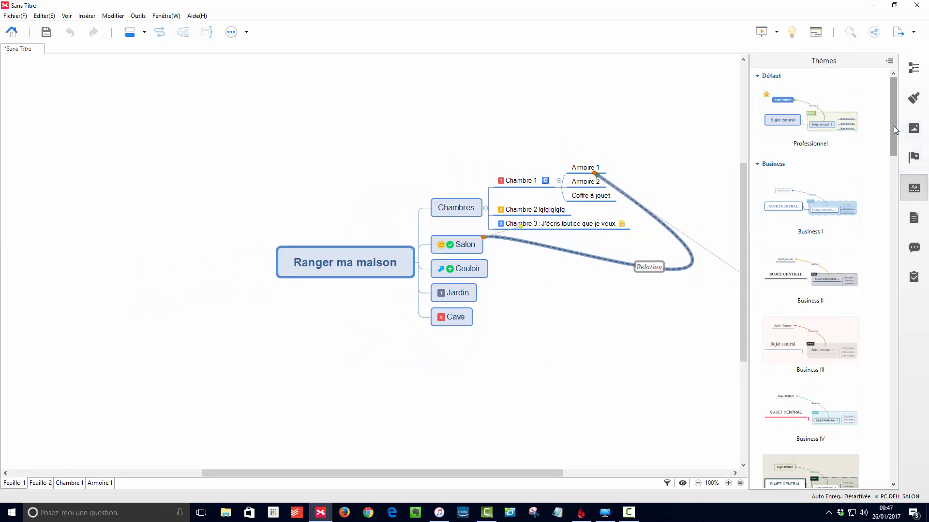
click(806, 282)
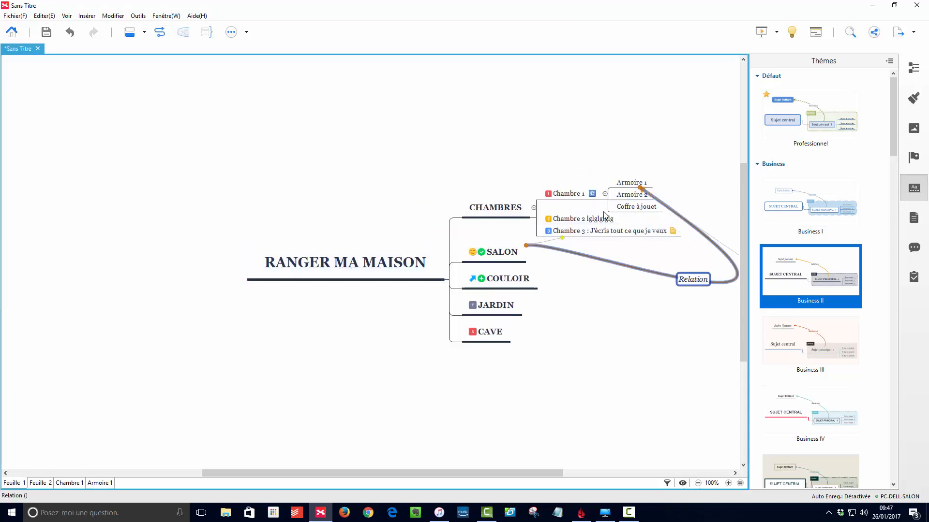
click(826, 353)
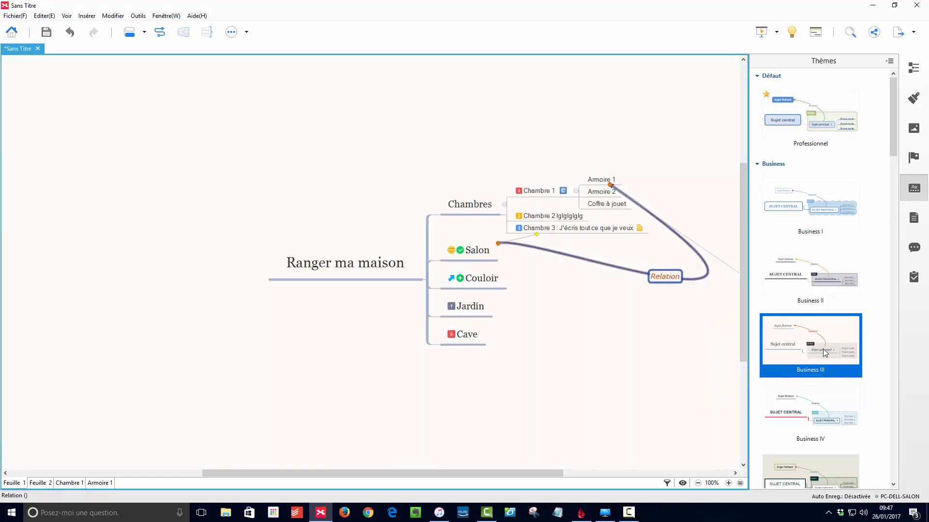
click(817, 413)
scroll(814, 410, down, 5)
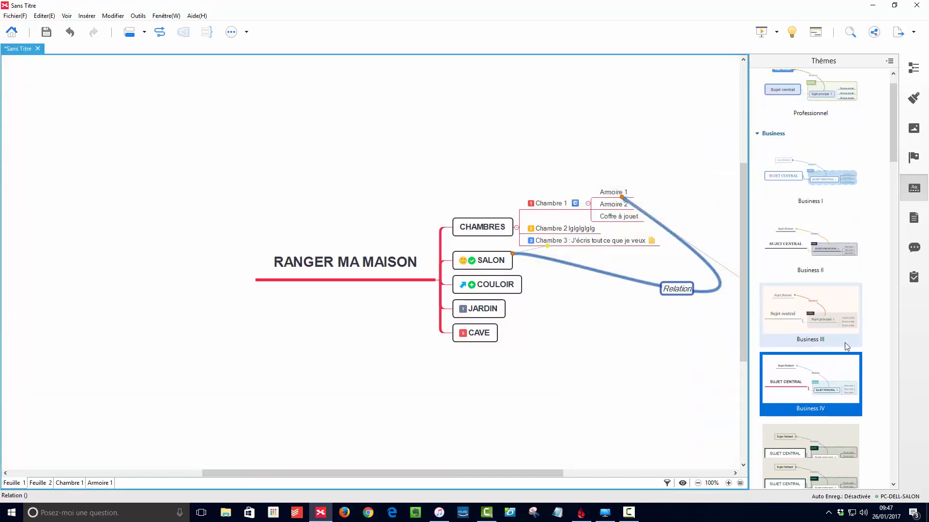
click(817, 309)
click(809, 358)
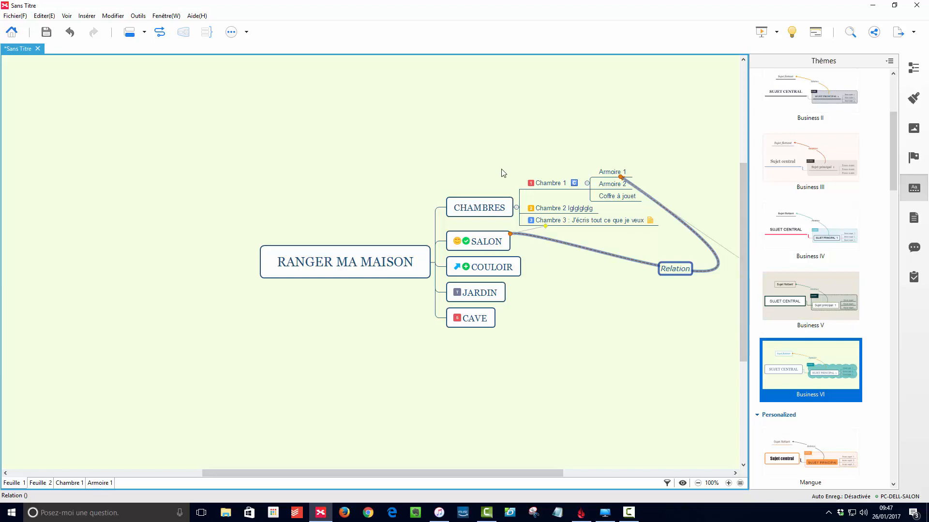
Save the workbook to XMind Cloud under the name "Ranger ma maison"
click(47, 35)
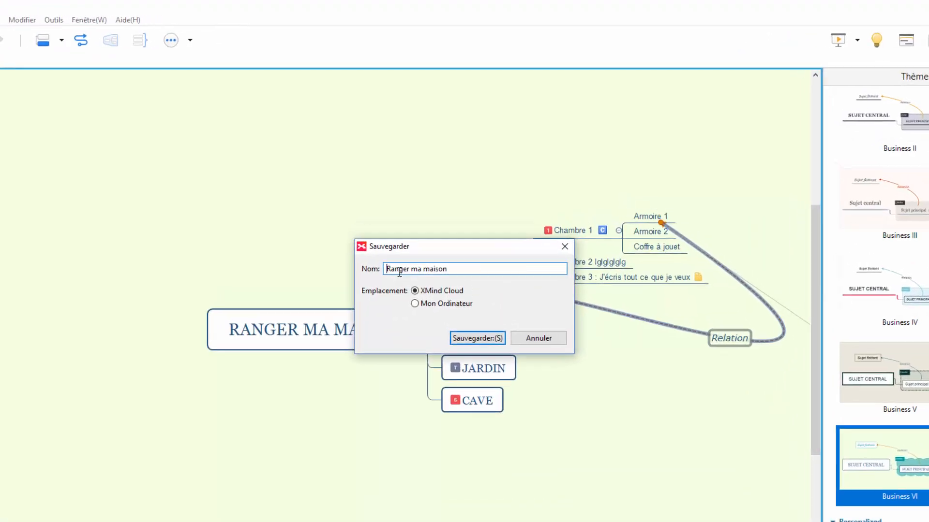
click(479, 392)
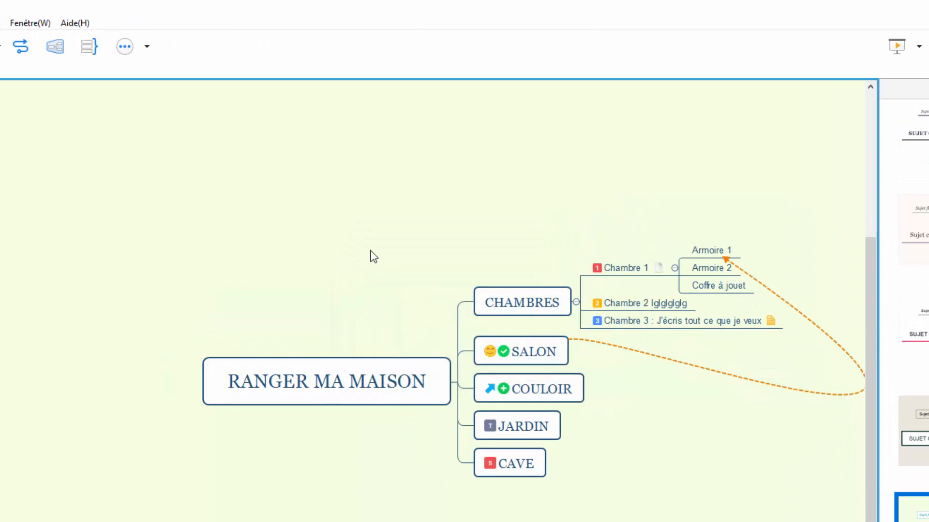
Add a new main topic directly after Couloir and save the workbook again
click(545, 359)
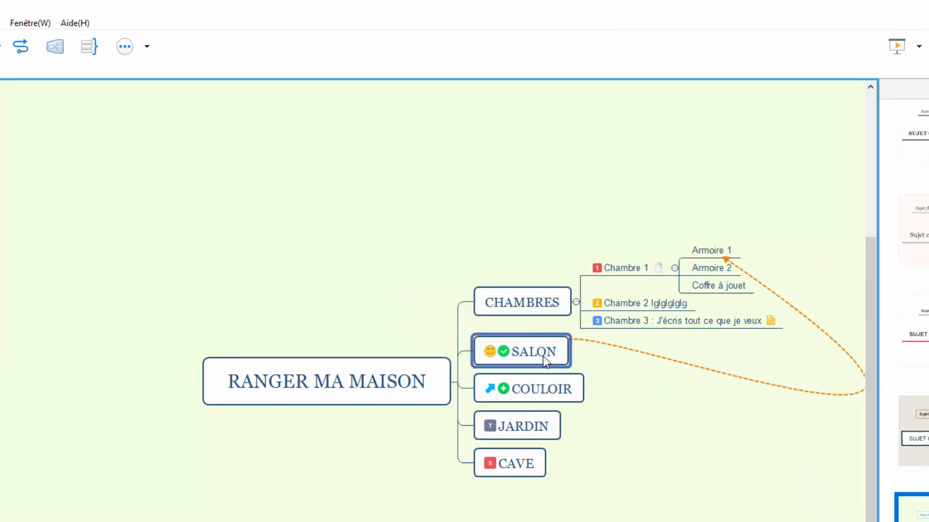
click(559, 386)
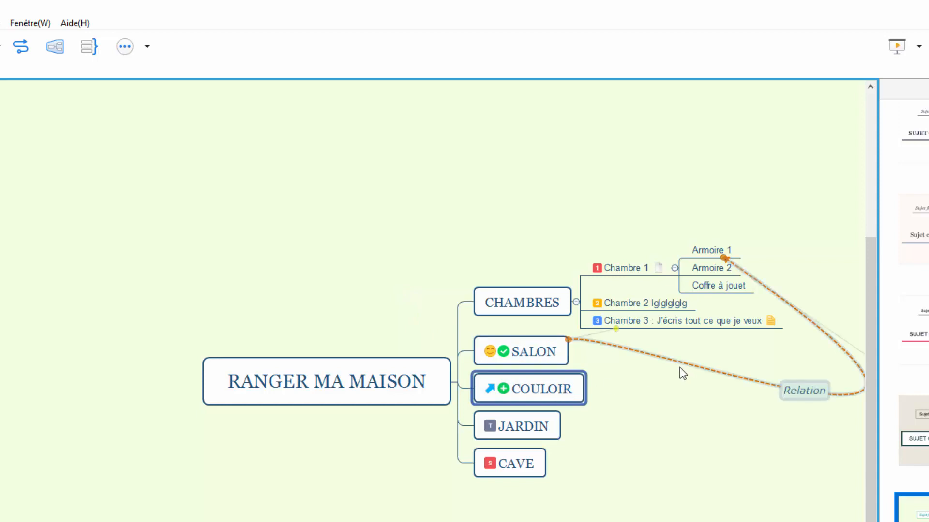
key(Return)
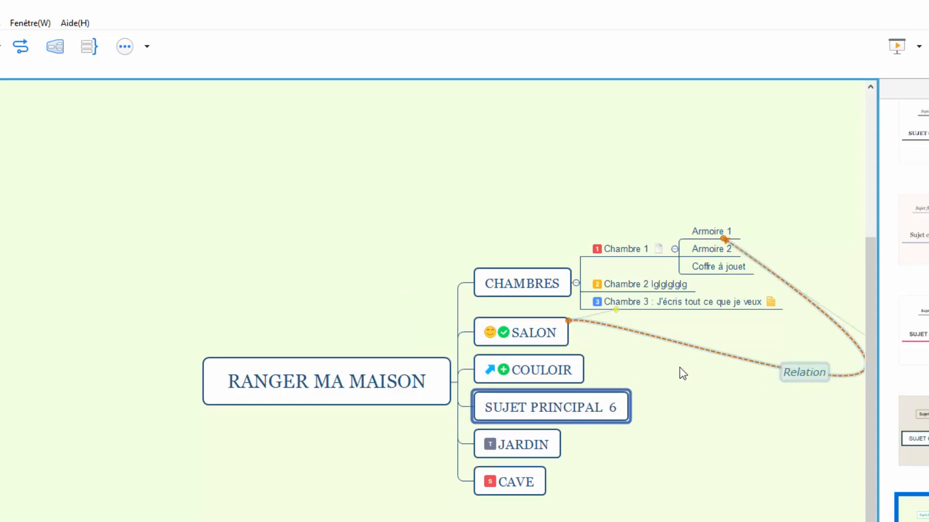
click(545, 377)
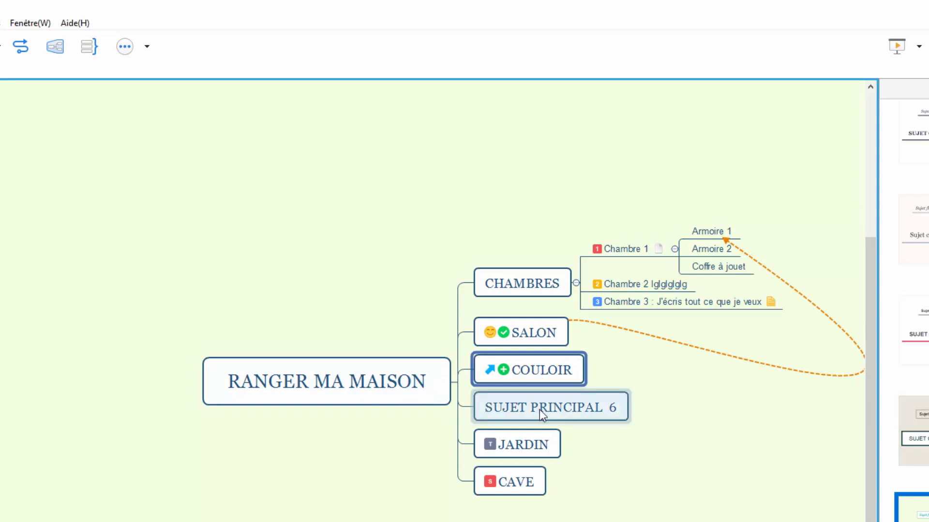
click(593, 413)
click(545, 380)
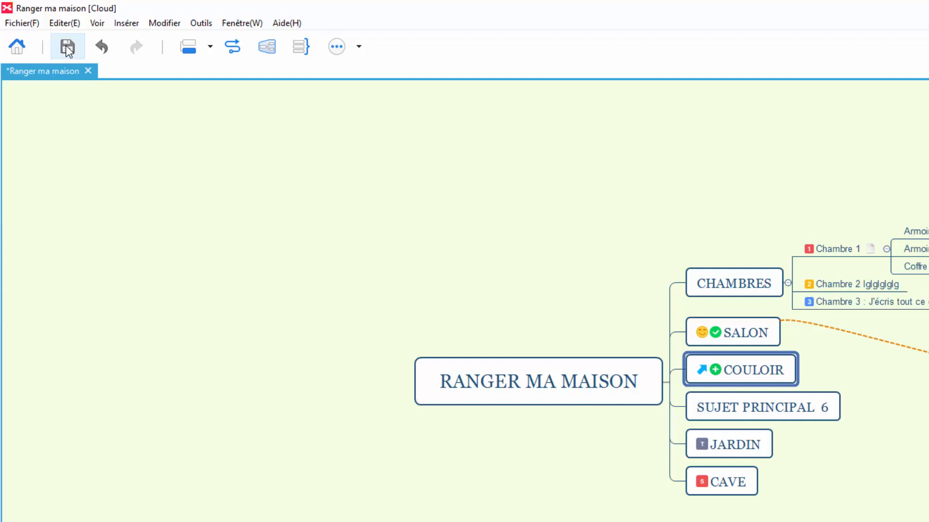
click(68, 48)
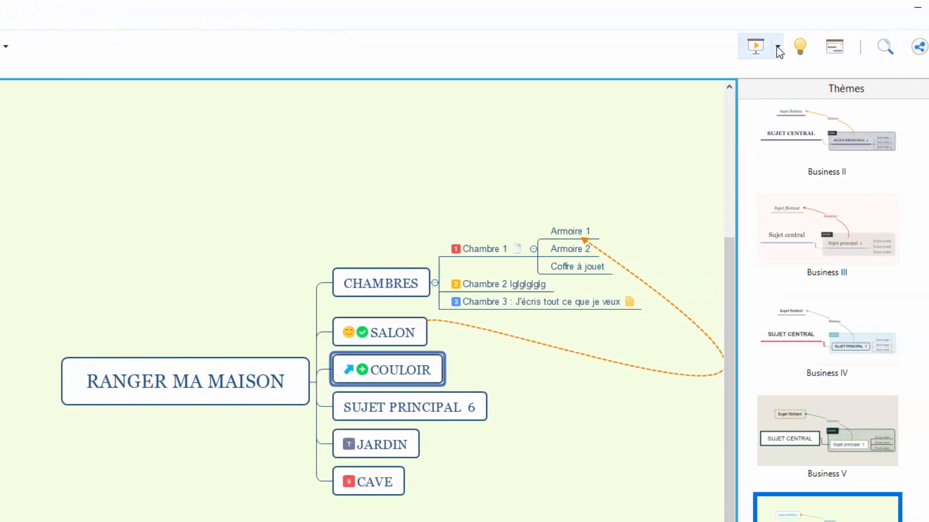
View the available presentation options, such as browse mode and slideshow creation
click(778, 47)
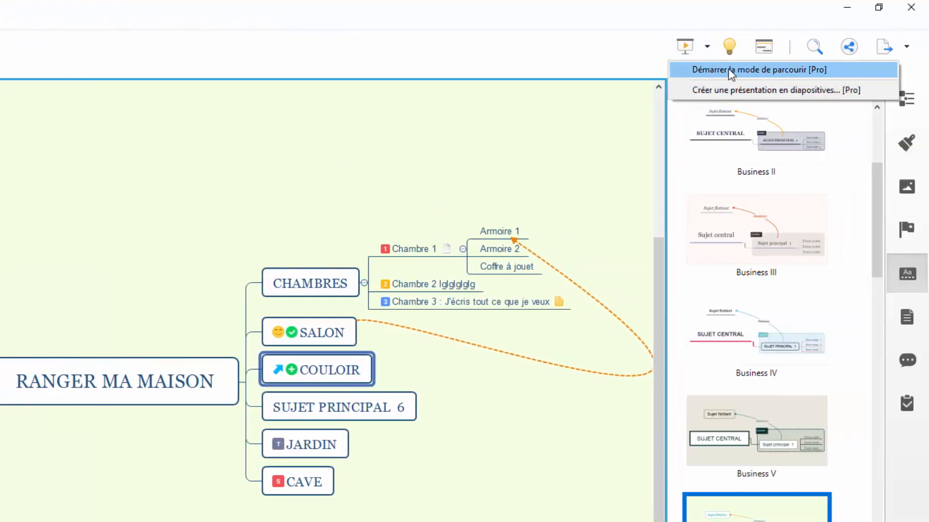
click(602, 145)
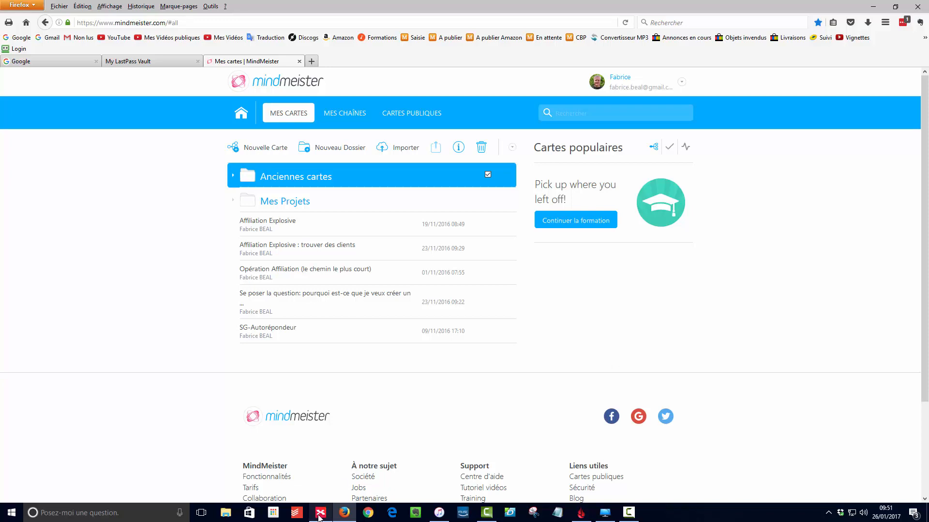
Switch to MindMeister in the browser and create a new map from the Brainstorming template
mouse_move(319, 516)
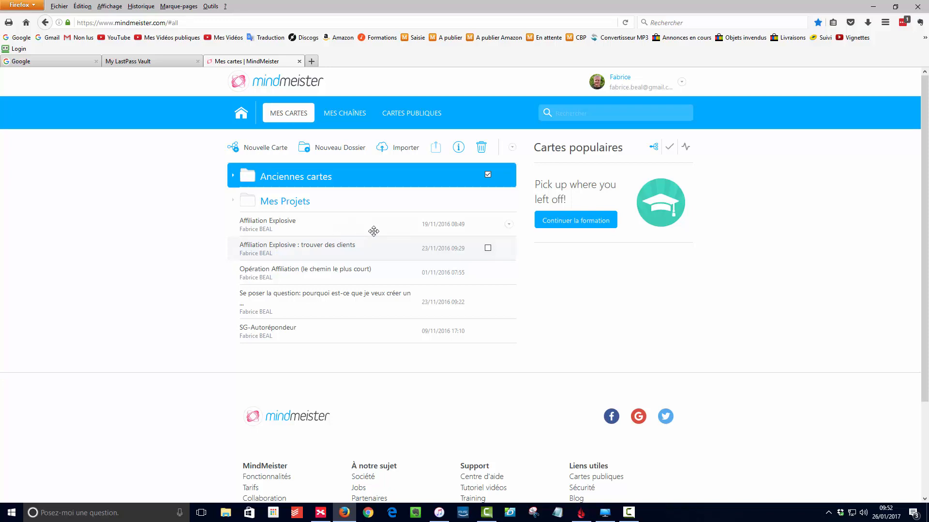
click(269, 150)
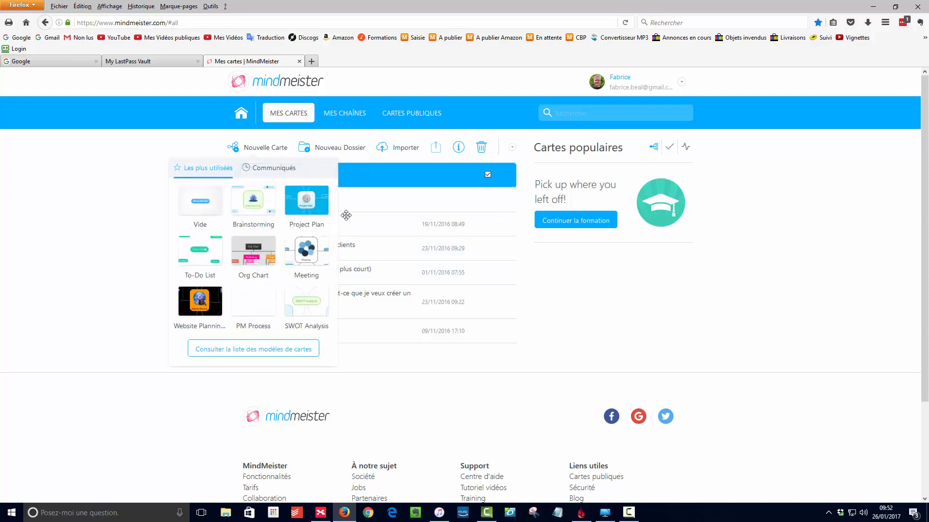
scroll(257, 210, down, 3)
scroll(259, 214, up, 3)
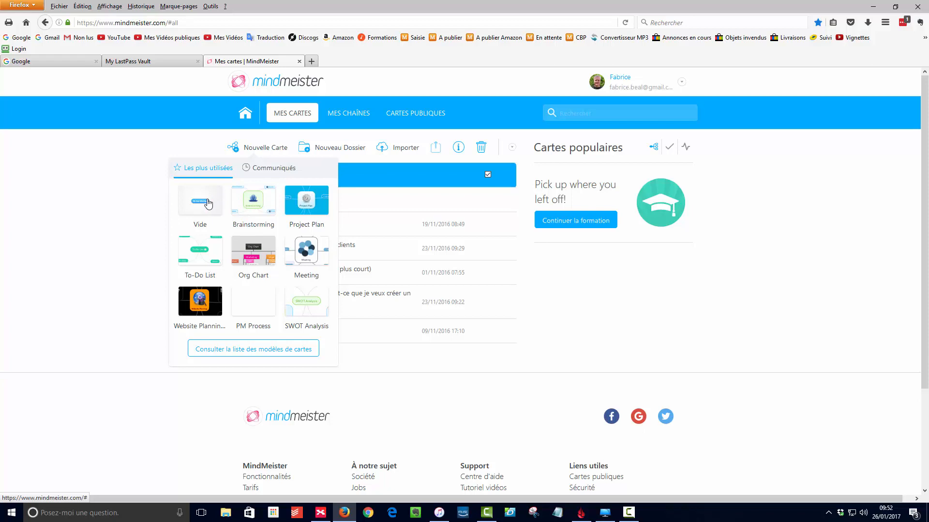
click(253, 207)
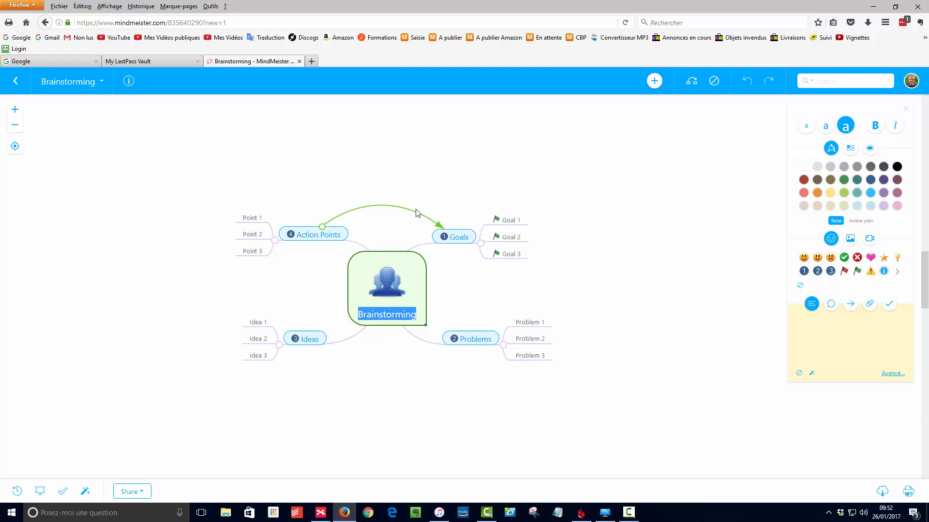
Rename the Problem 1 topic as "Changer mon texte"
double_click(526, 321)
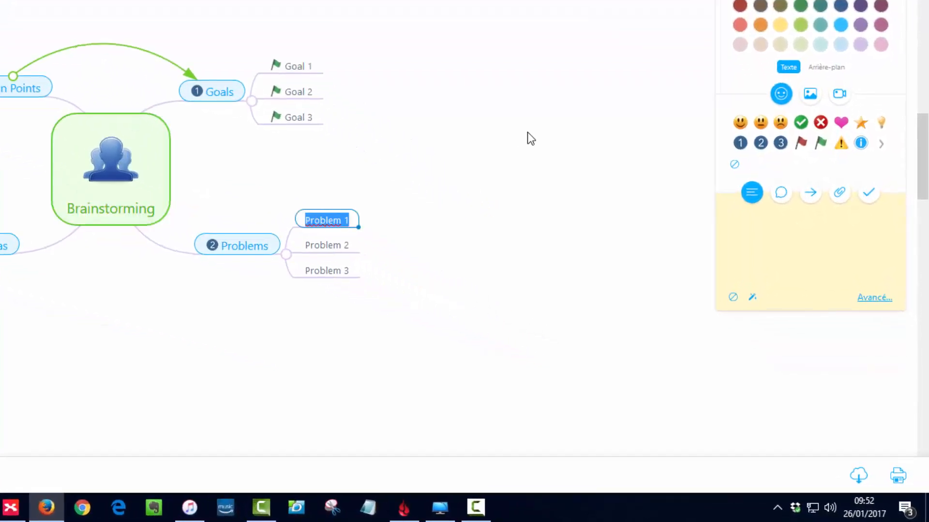
text(XChang)
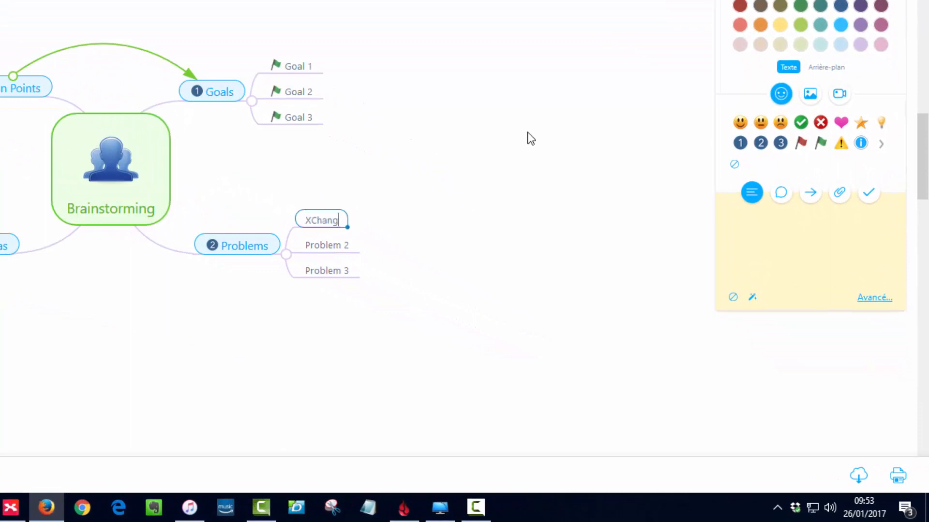
text(er mon texte)
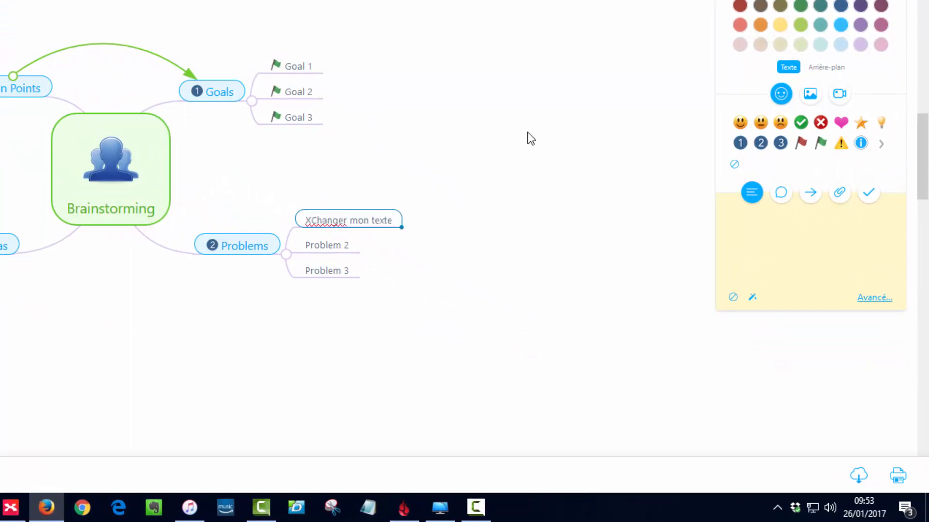
click(311, 221)
key(BackSpace)
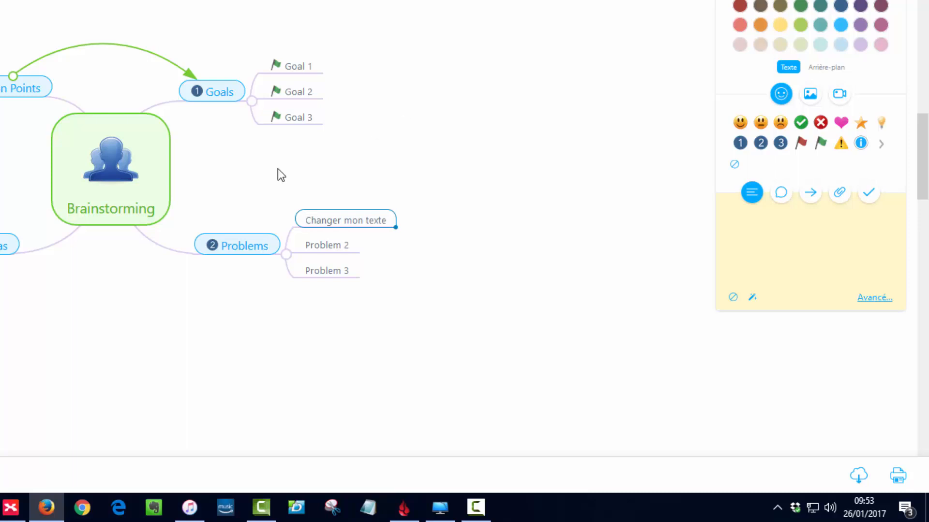
Move the "Changer mon texte" topic out of the Problems branch to make it a subtopic of Goal 3
click(324, 245)
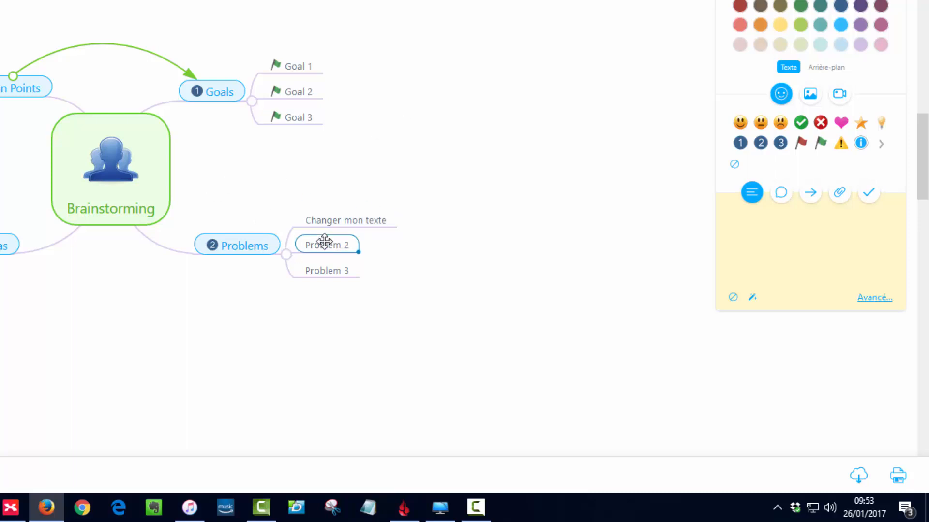
click(355, 222)
drag(355, 221, 309, 119)
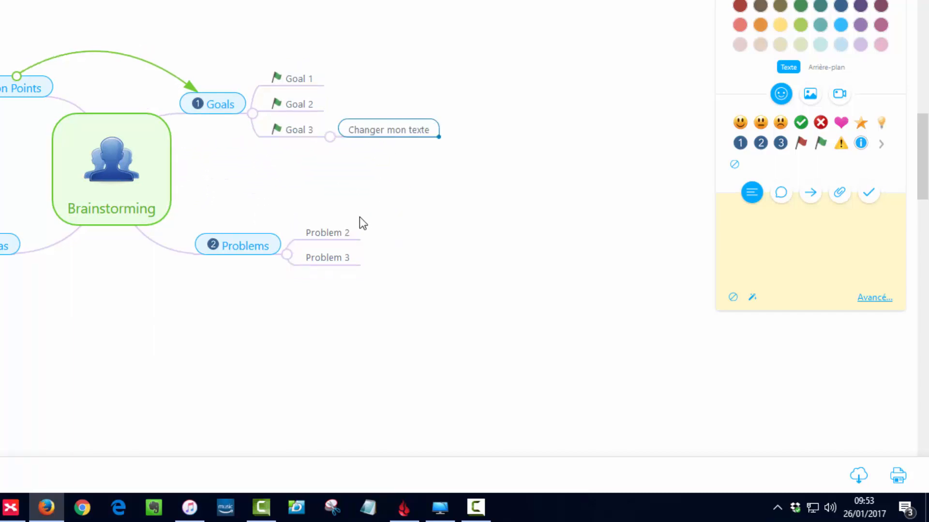
Move Problem 2 and Problem 3 directly under the central Brainstorming topic, and nest Problem 2 under Problem 3
click(324, 234)
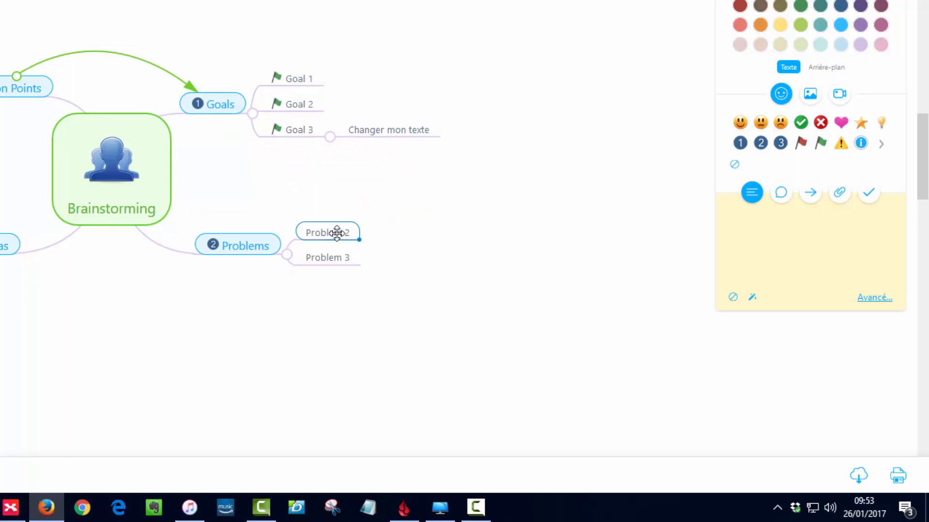
drag(338, 235, 195, 171)
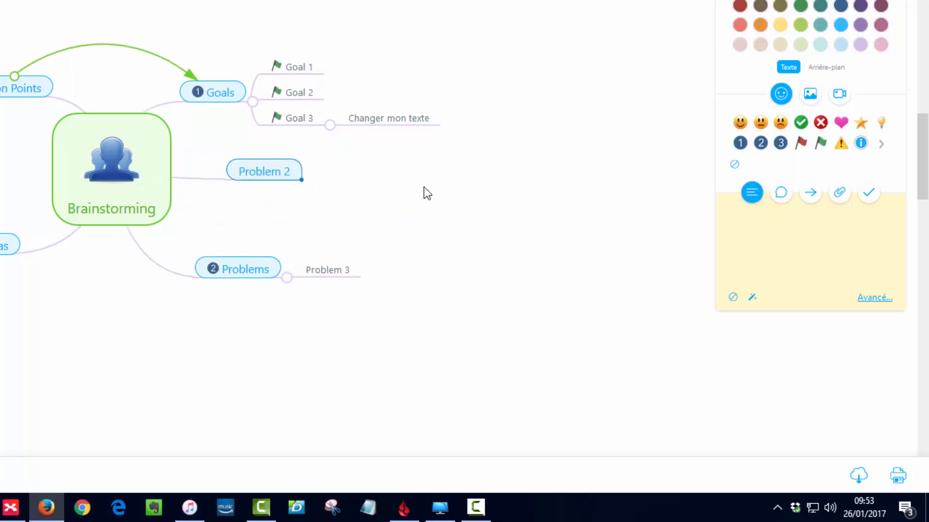
drag(330, 268, 196, 201)
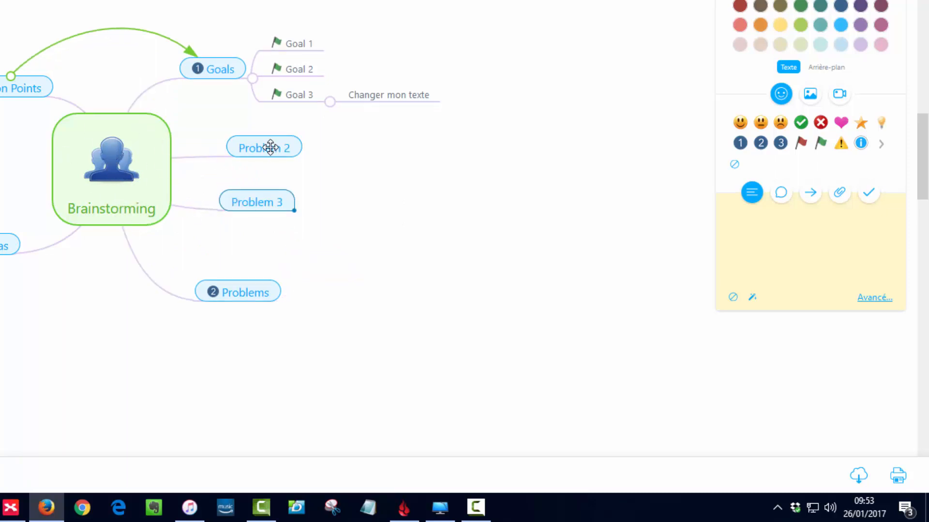
drag(269, 147, 290, 194)
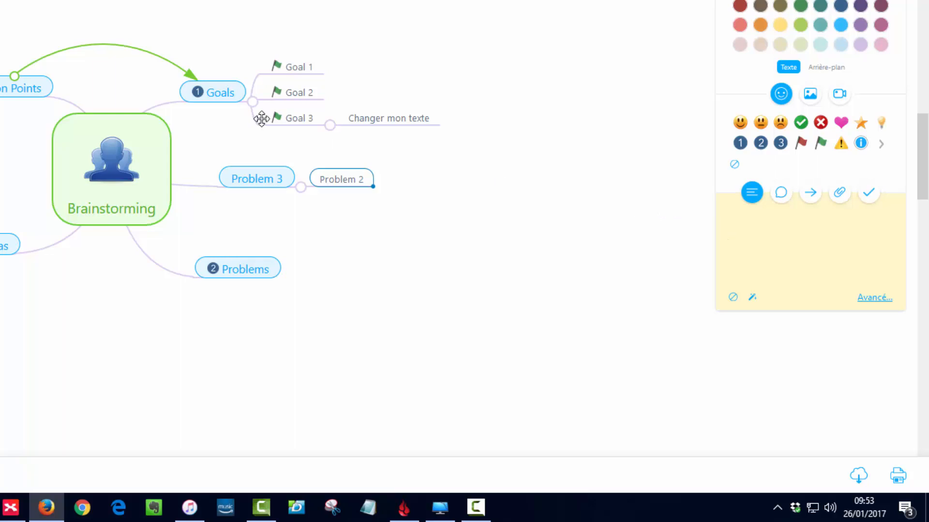
Move the Goal 1 topic to make it a subtopic of "Changer mon texte"
click(231, 92)
click(4, 89)
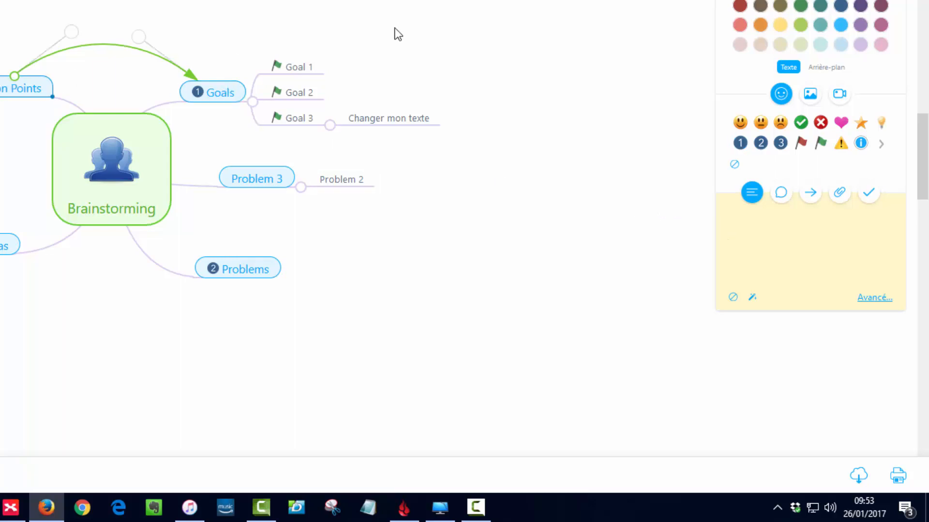
click(295, 66)
drag(295, 66, 442, 84)
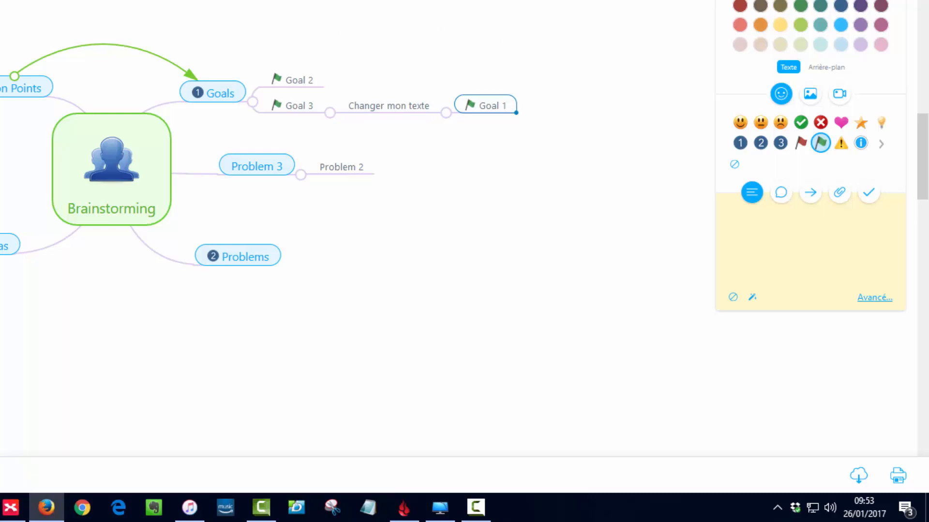
Undo the last four topic moves, covering Goal 1, Problem 2 and Problem 3
click(654, 20)
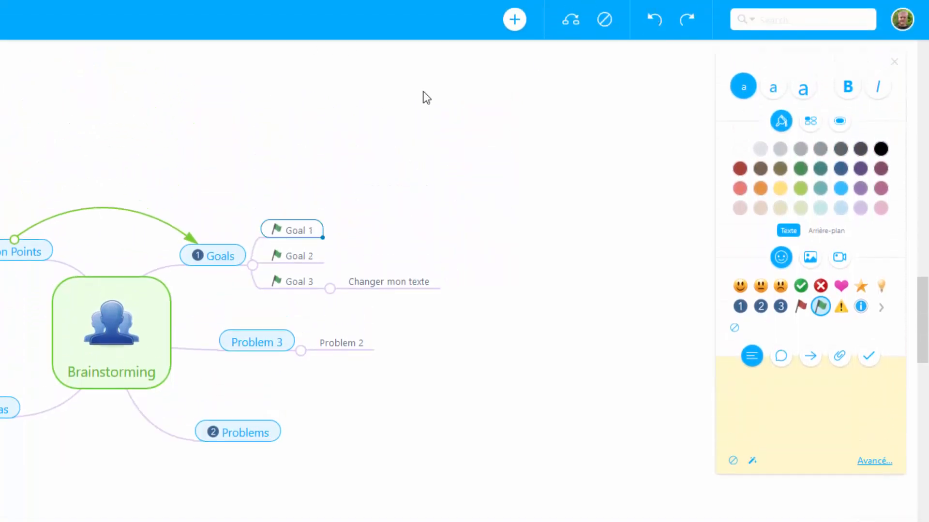
click(654, 22)
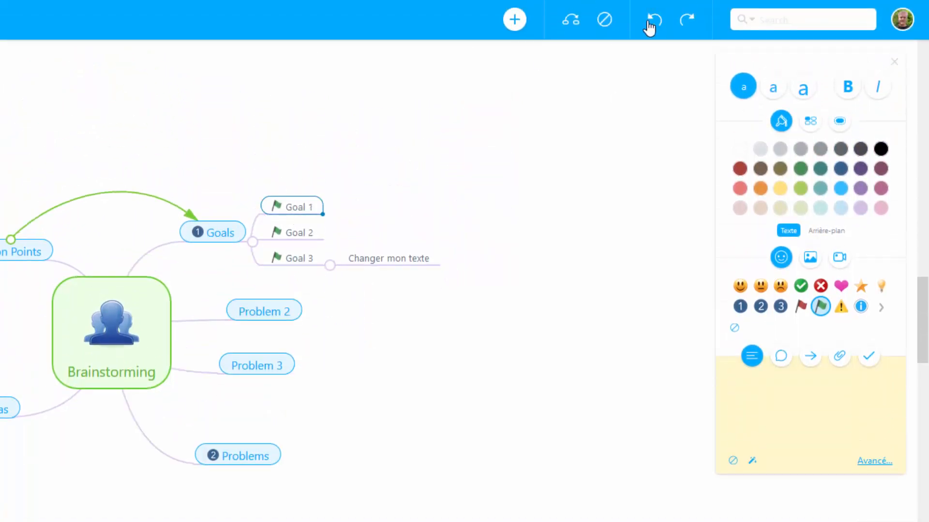
click(656, 20)
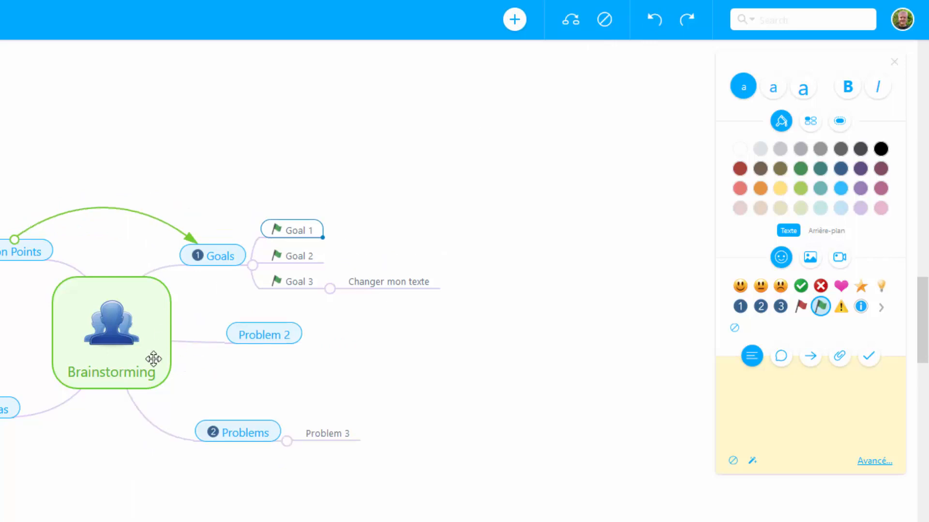
click(654, 24)
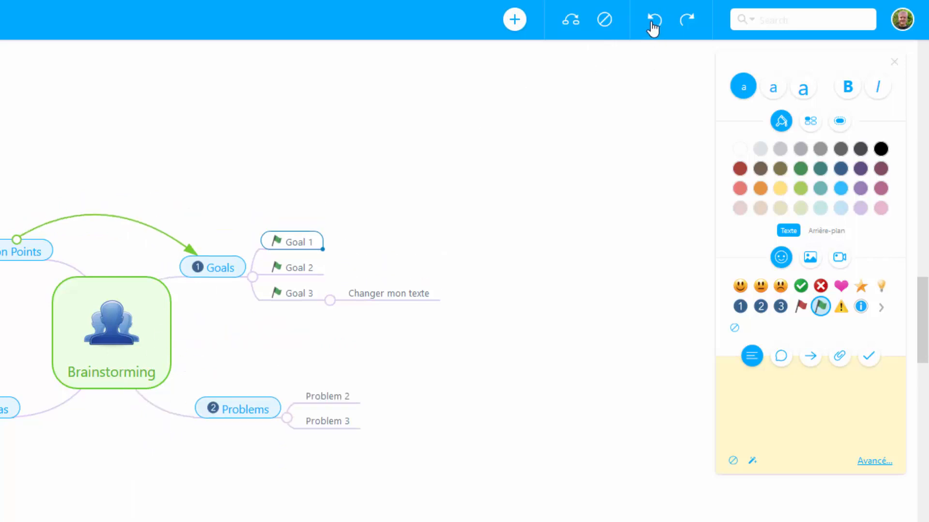
Open the map's revision history and examine the middle revision point on the timeline
click(221, 266)
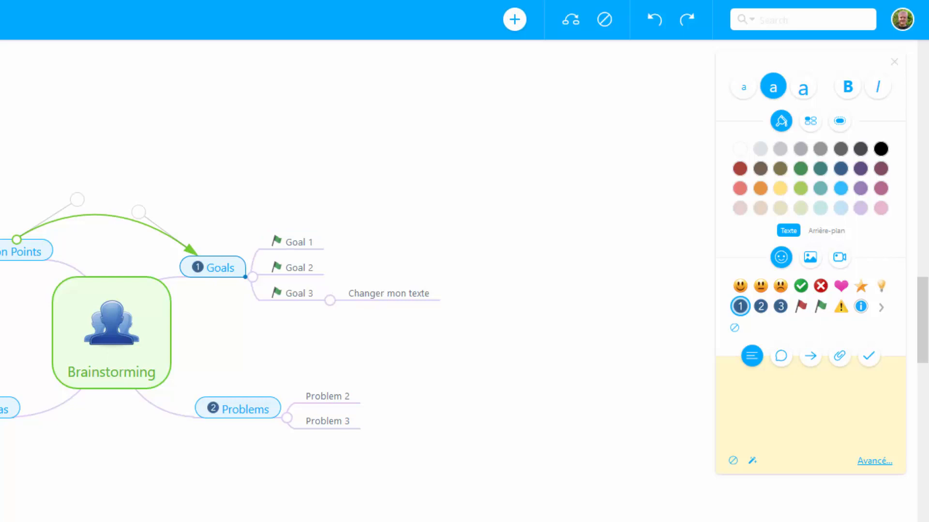
click(400, 289)
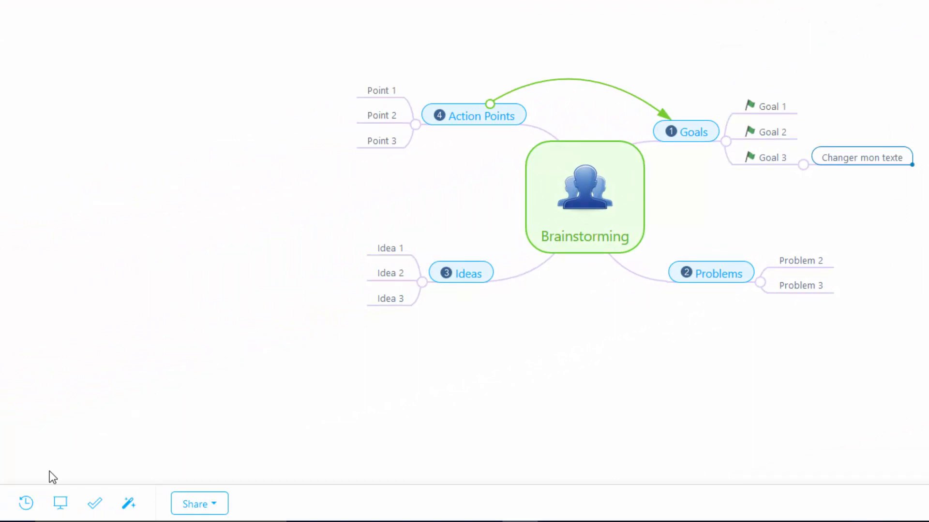
click(26, 505)
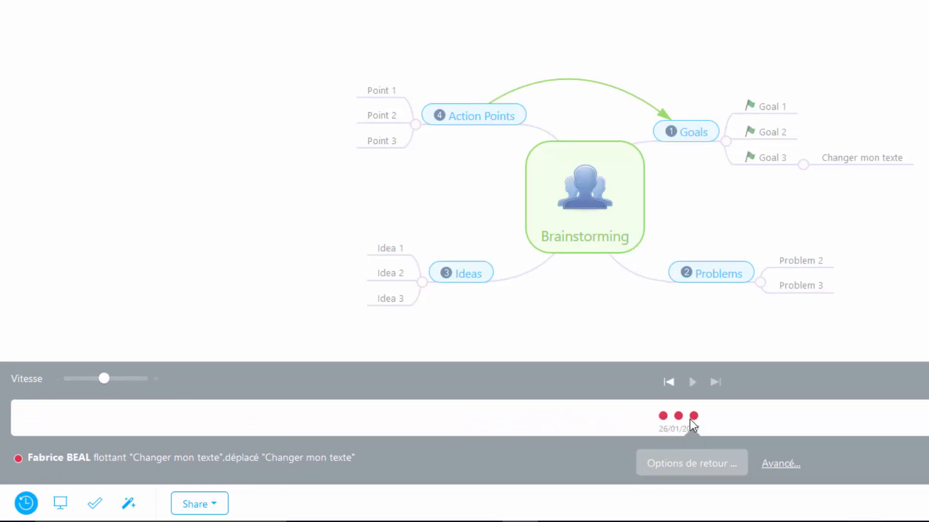
mouse_move(679, 425)
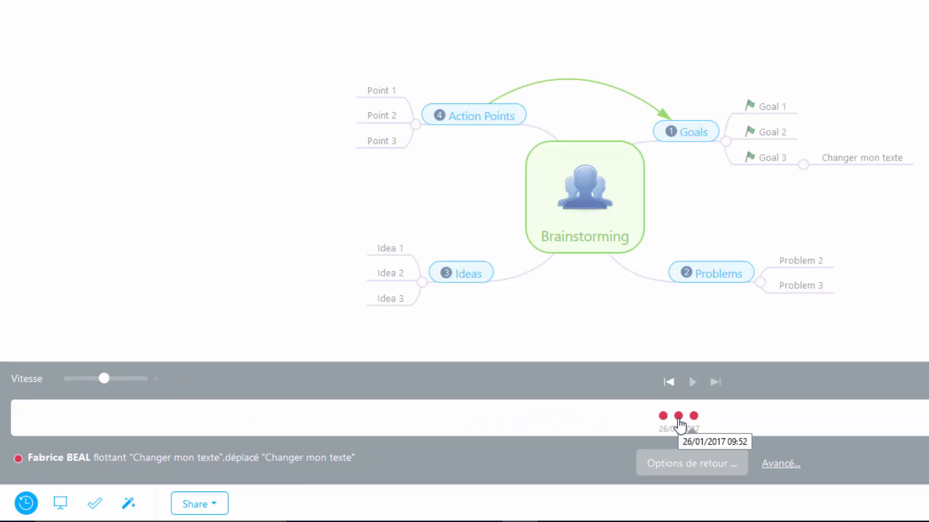